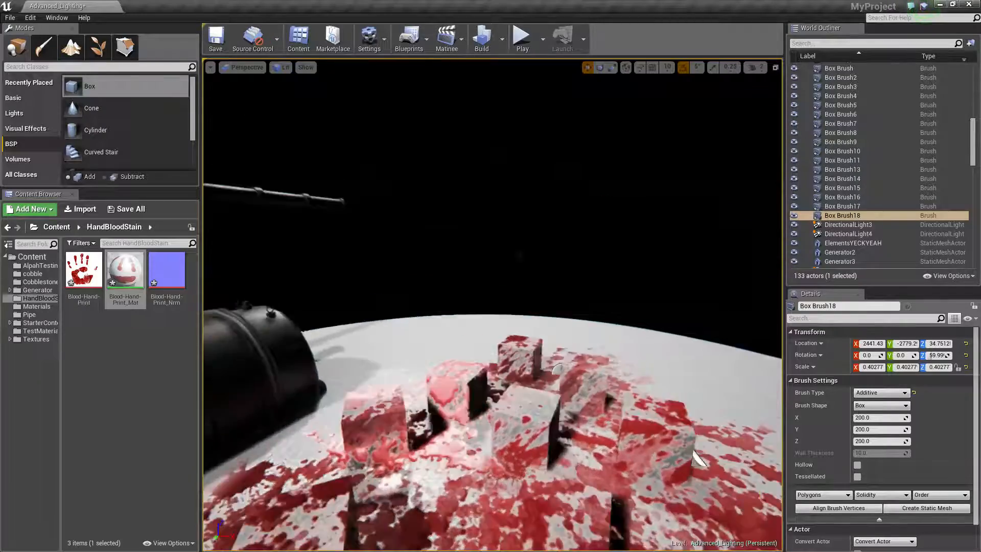
Duplicate the blood splatter decal beside the cubes, snap the copy to the floor and rotate it
click(510, 411)
key(f)
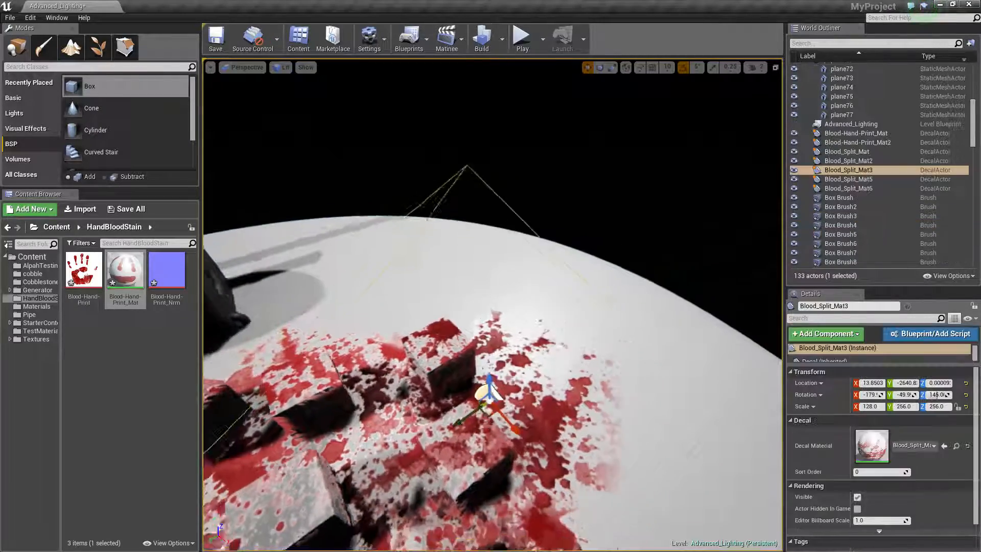
drag(561, 286, 569, 164)
right_drag(569, 164, 572, 215)
key(End)
key(e)
drag(538, 298, 577, 306)
key(w)
Add two more copies of the blood splatter decal and spread them across the floor
alt+drag(549, 339, 692, 454)
mouse_move(717, 420)
mouse_down()
mouse_move(735, 449)
mouse_move(725, 434)
mouse_up()
right_drag(613, 357, 565, 398)
drag(523, 380, 254, 371)
key(w)
mouse_move(525, 341)
right_down()
mouse_move(444, 276)
mouse_move(526, 341)
right_up()
alt+drag(420, 317, 503, 285)
click(695, 133)
mouse_move(551, 358)
right_down()
mouse_move(664, 368)
mouse_move(552, 358)
right_up()
Rotate two of the splatter decal copies to different angles so the repeated pattern looks more random
click(559, 349)
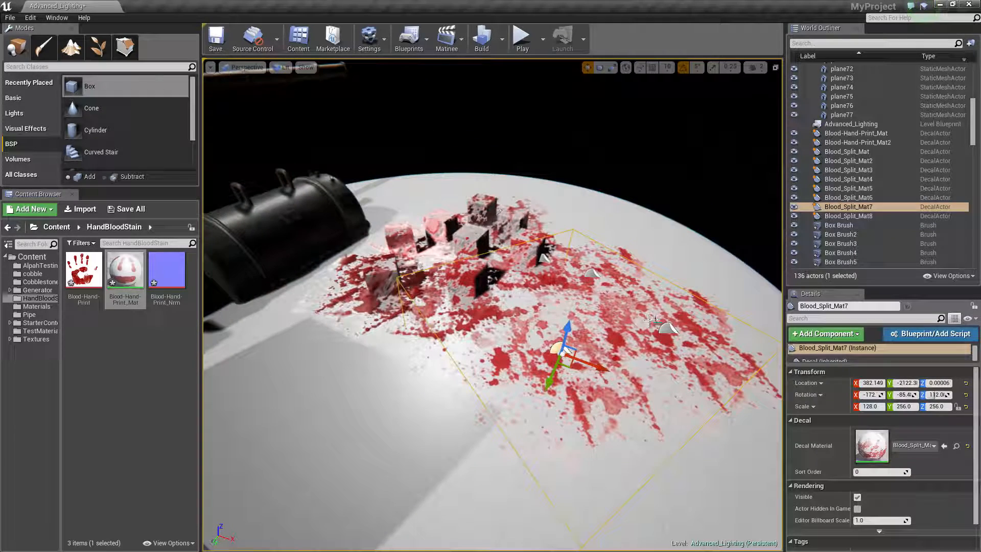
click(671, 330)
key(e)
drag(650, 361, 679, 357)
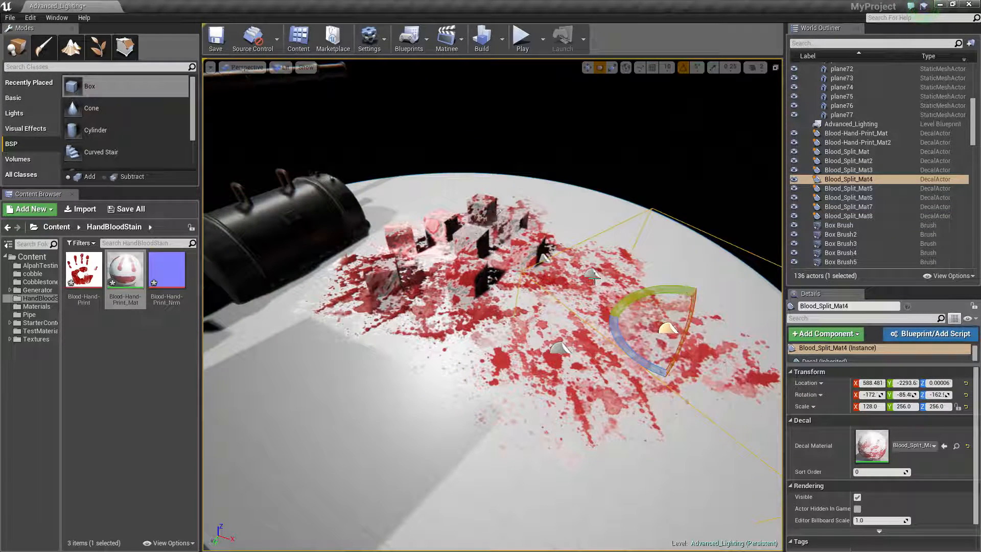
click(591, 273)
drag(624, 289, 639, 291)
click(657, 194)
scroll(657, 194, down, 3)
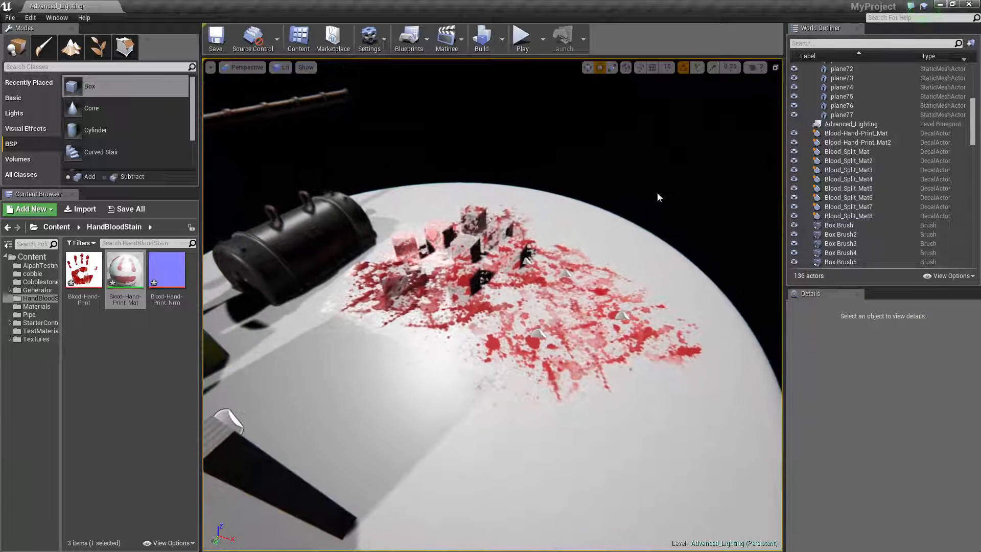
Select the three splatter decal copies on the open floor and delete them
click(613, 310)
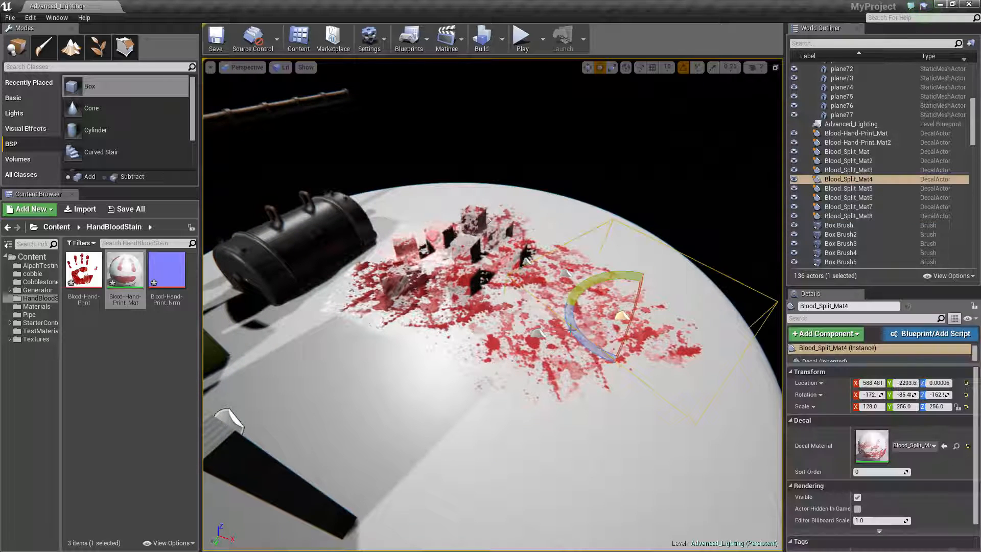
ctrl+click(550, 279)
ctrl+click(567, 271)
key(Delete)
Show the project's root Content folder
right_drag(591, 268, 511, 313)
scroll(502, 309, up, 5)
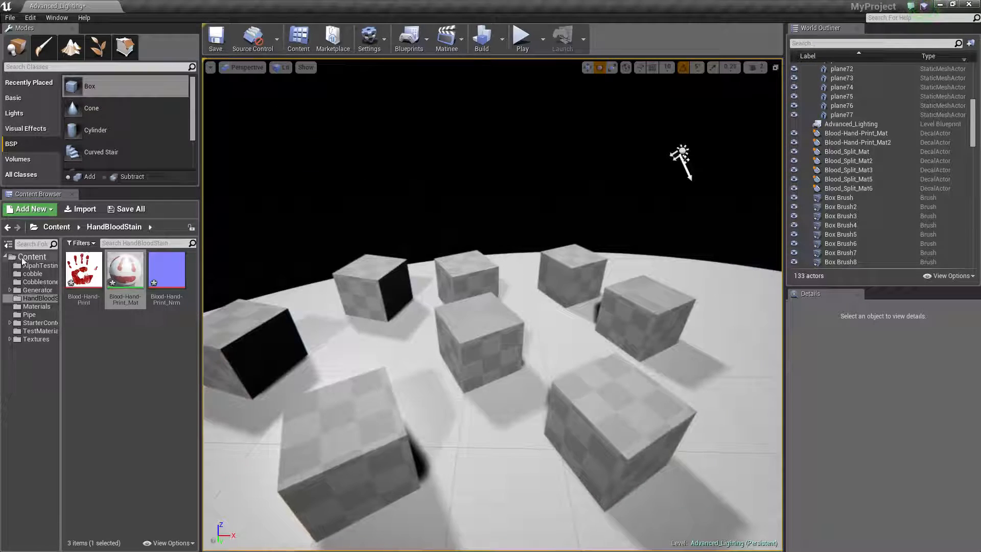
click(32, 256)
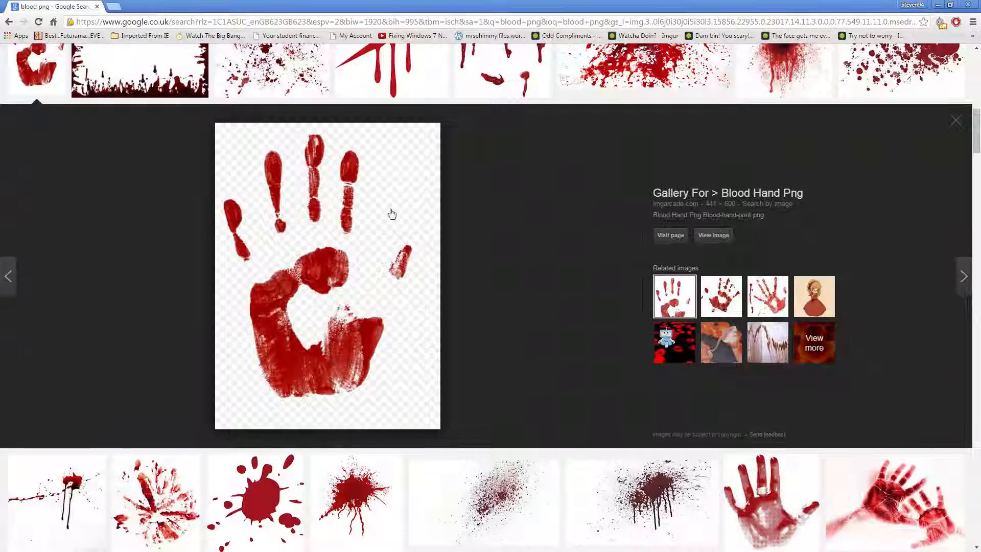
In the web browser, open the "Blood Splatter Transparency" preview from the "blood png" image results
scroll(502, 331, up, 7)
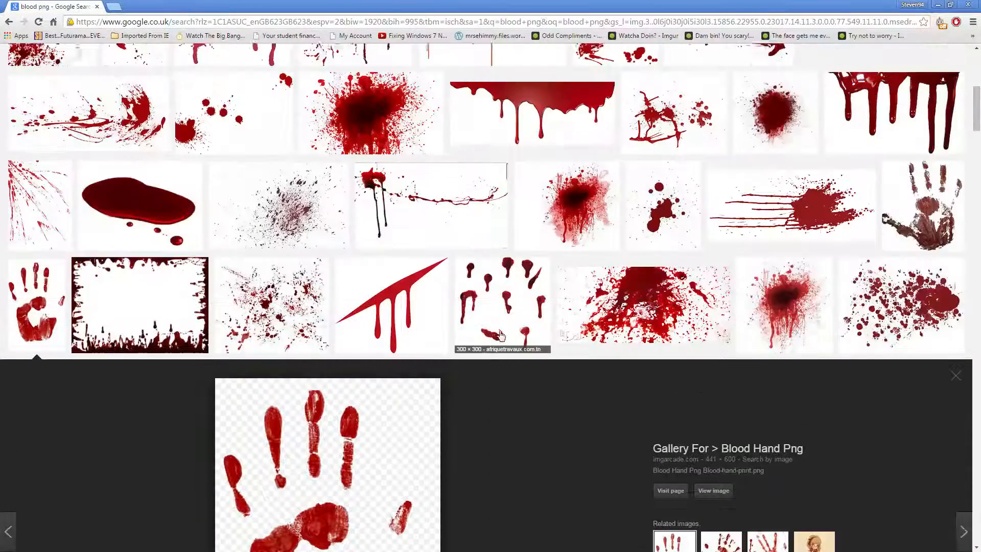
scroll(471, 327, up, 4)
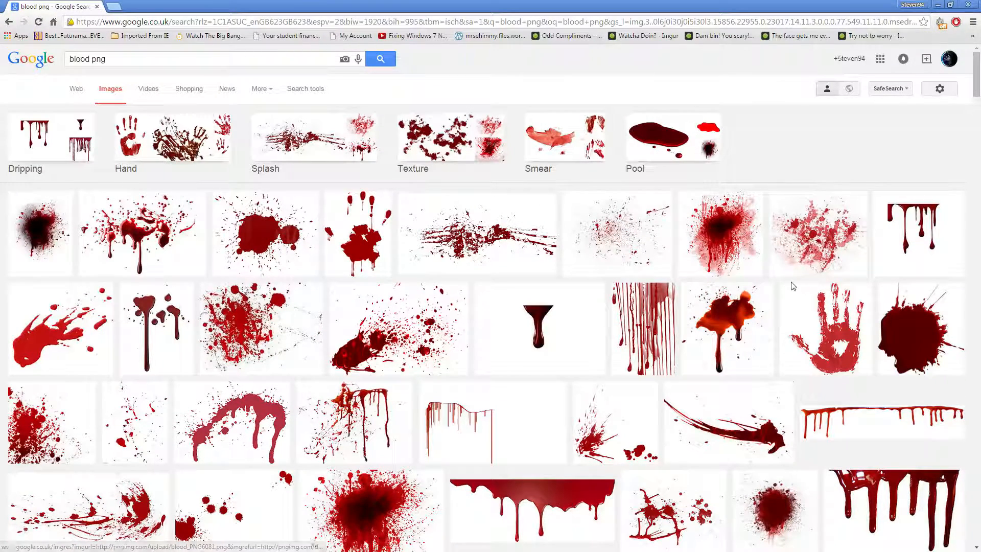
triple_click(110, 63)
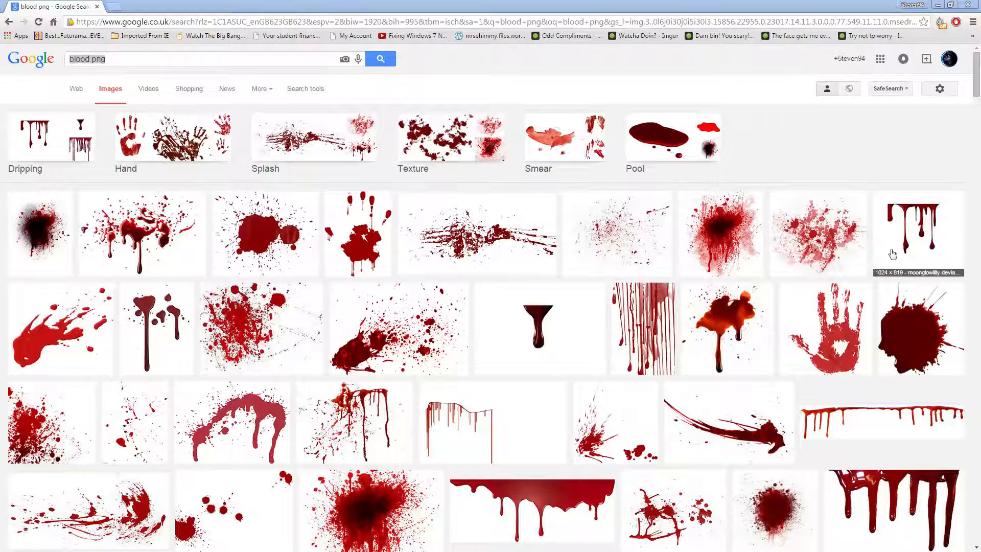
click(814, 231)
right_click(349, 265)
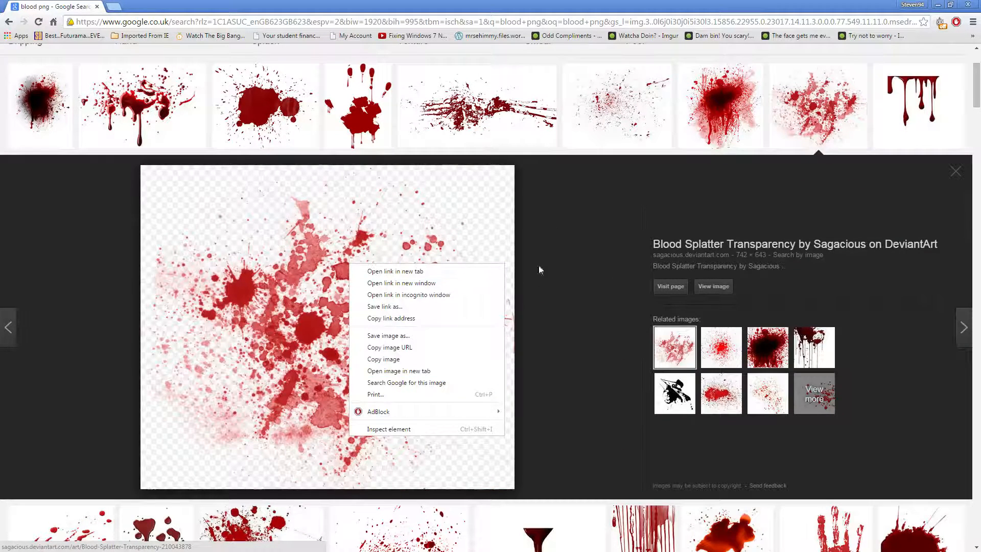
click(553, 260)
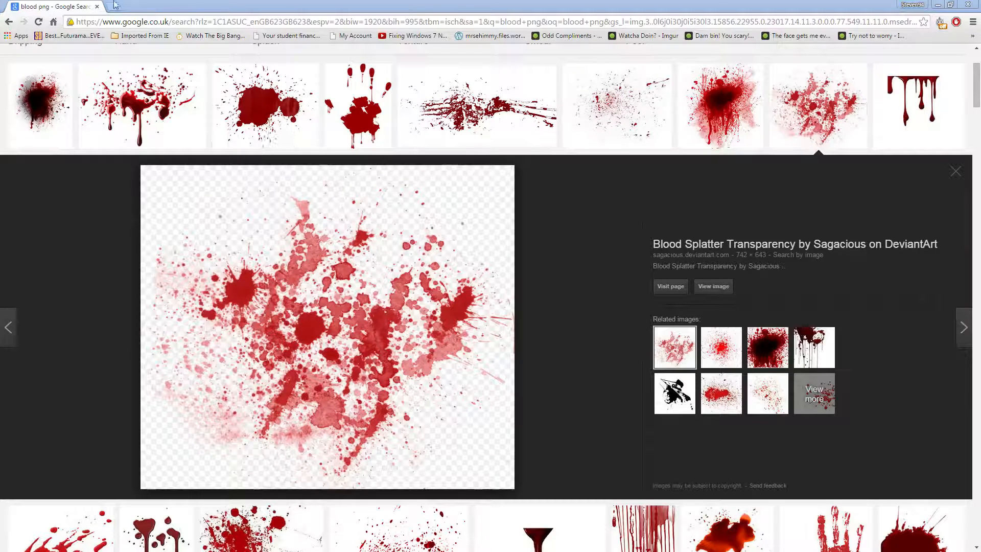
Minimize the browser and close the Blood-Hand-Print.png document in Photoshop
click(937, 6)
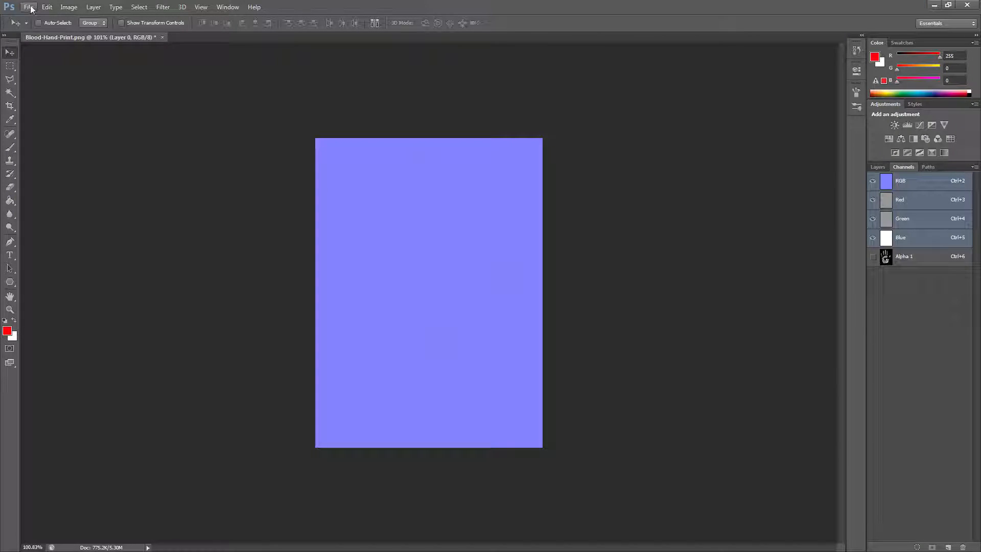
click(162, 38)
click(491, 213)
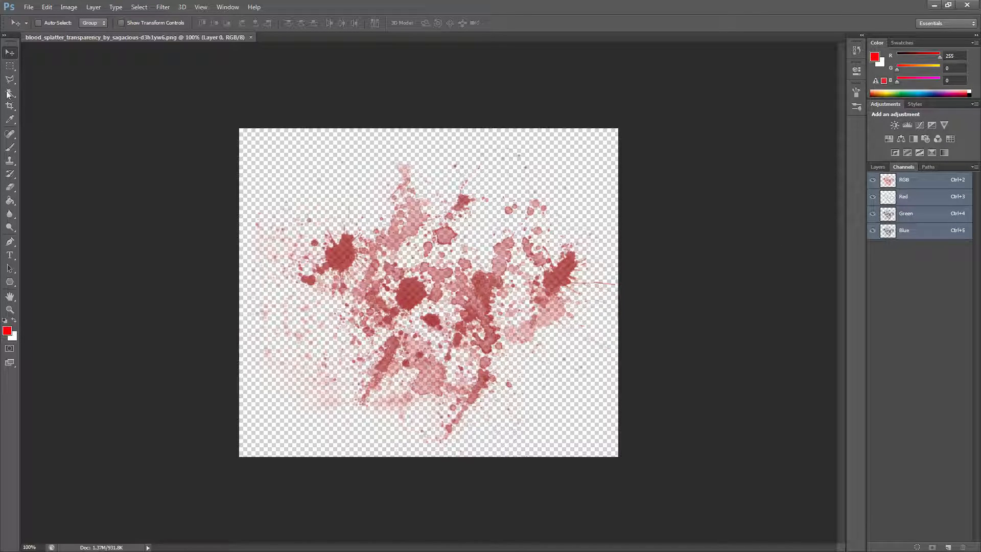
Select the entire blood splatter image and copy it
click(10, 66)
key(ctrl+alt+2)
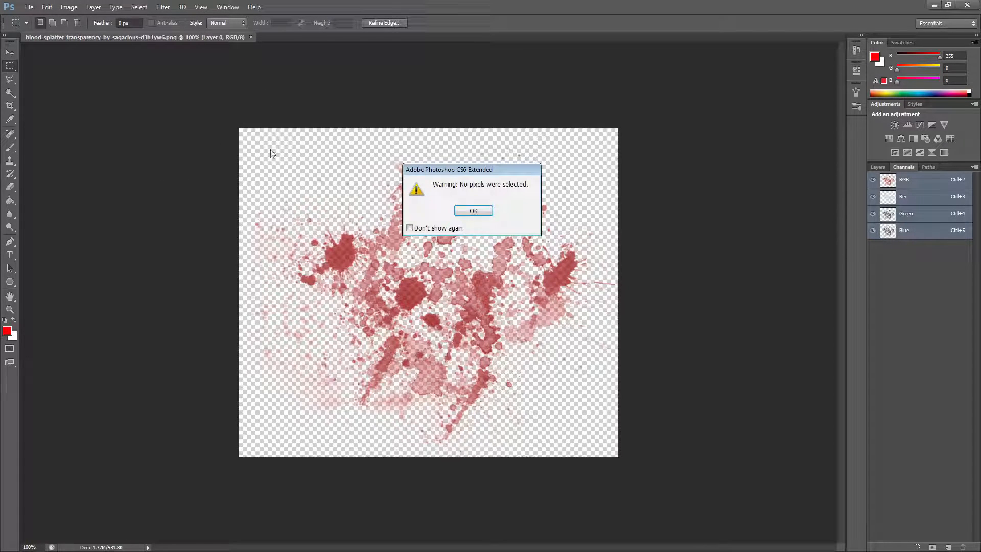
click(489, 214)
key(ctrl+a)
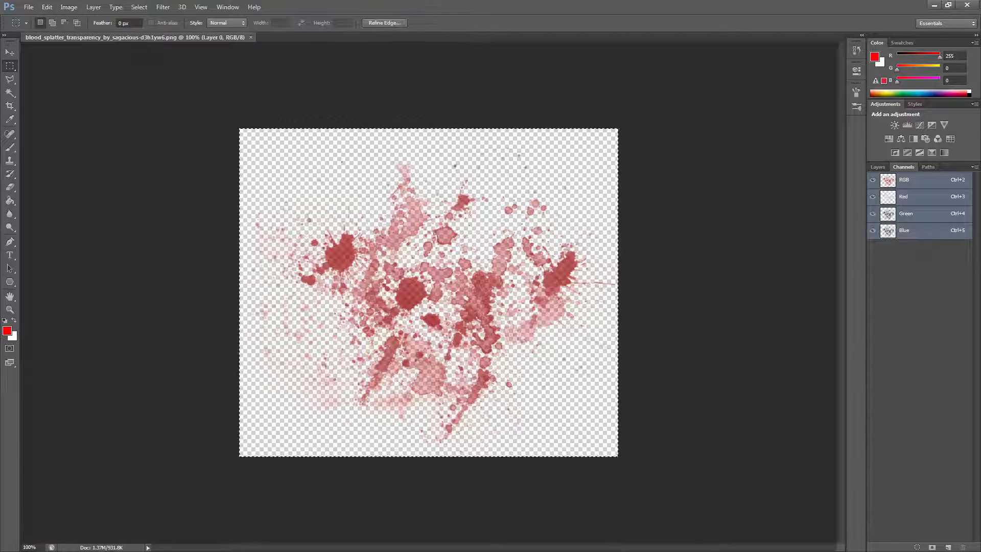
right_click(427, 199)
key(Escape)
click(47, 6)
click(76, 80)
Create a new alpha channel, paste the copied splatter into it with Paste Special, and deselect
click(906, 213)
click(904, 230)
click(948, 547)
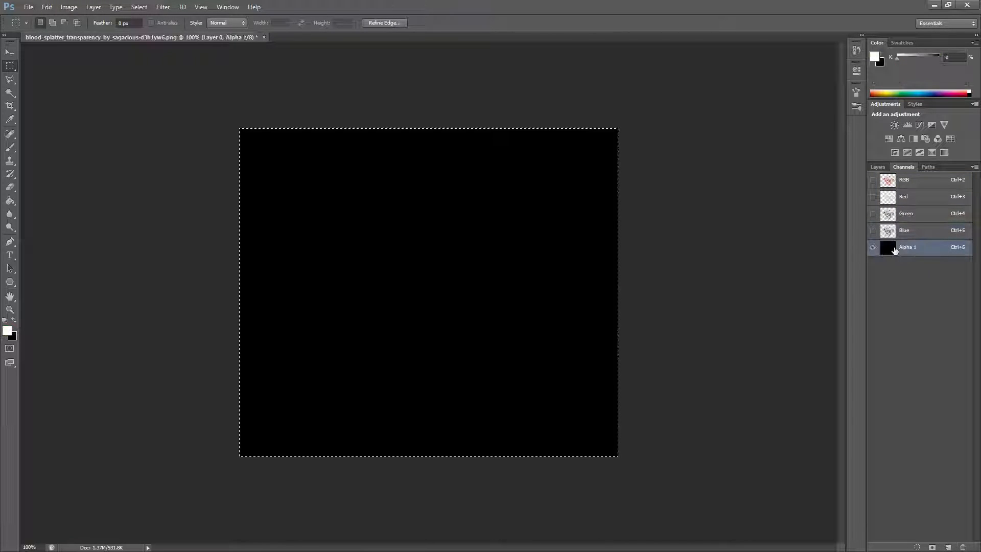
click(46, 6)
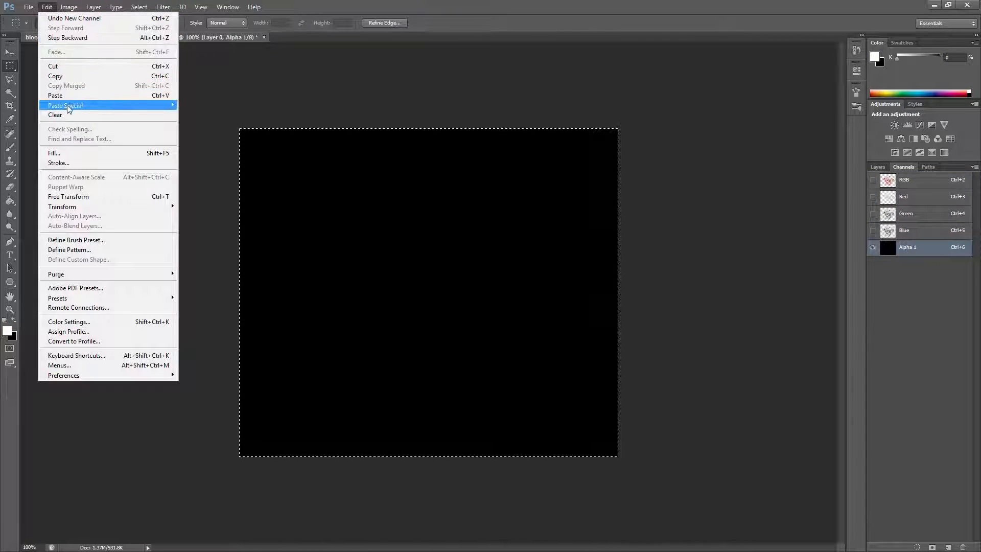
mouse_move(76, 105)
click(236, 108)
key(ctrl+d)
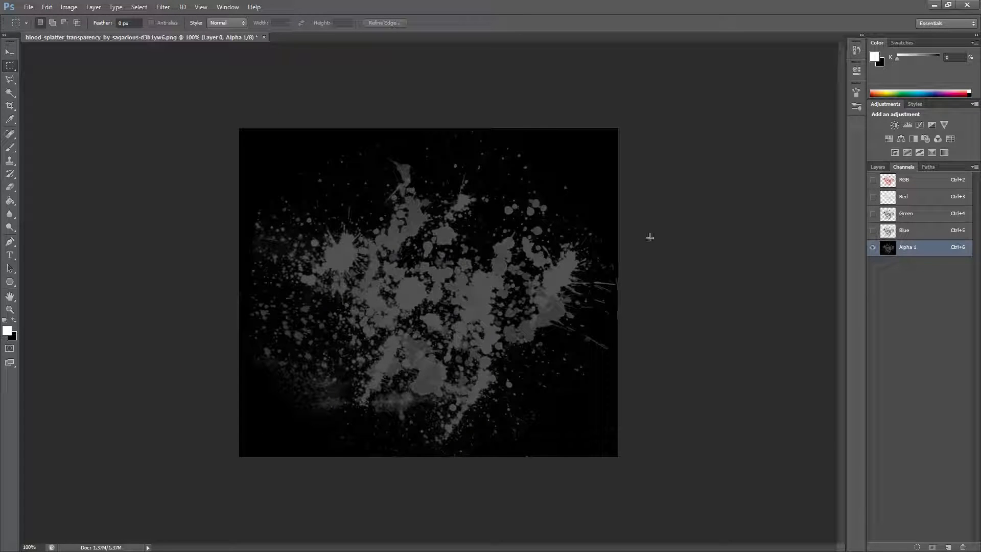
Brighten the alpha channel with Levels, setting the midtone input to 1.29 and the white input to 87
alt+scroll(681, 217, up, 4)
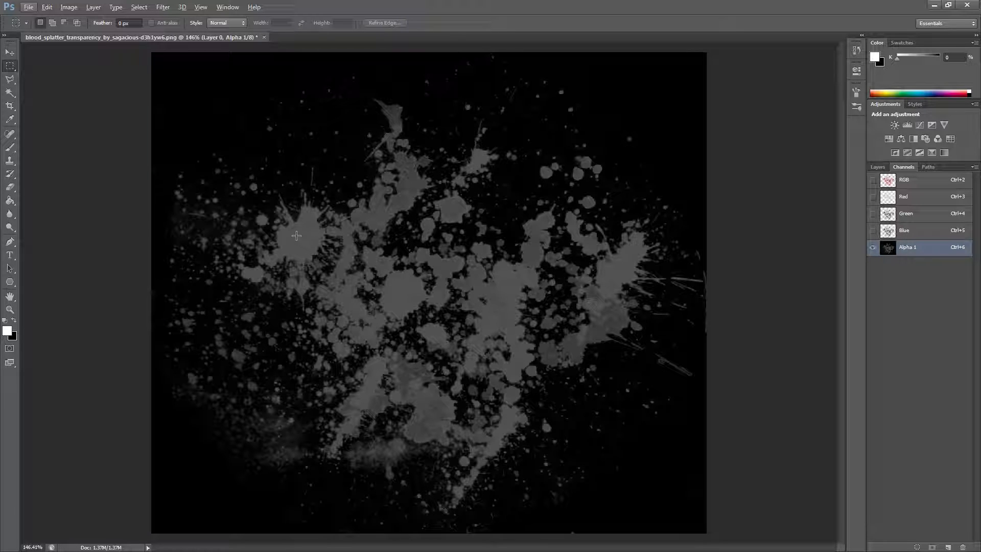
click(68, 6)
mouse_move(116, 34)
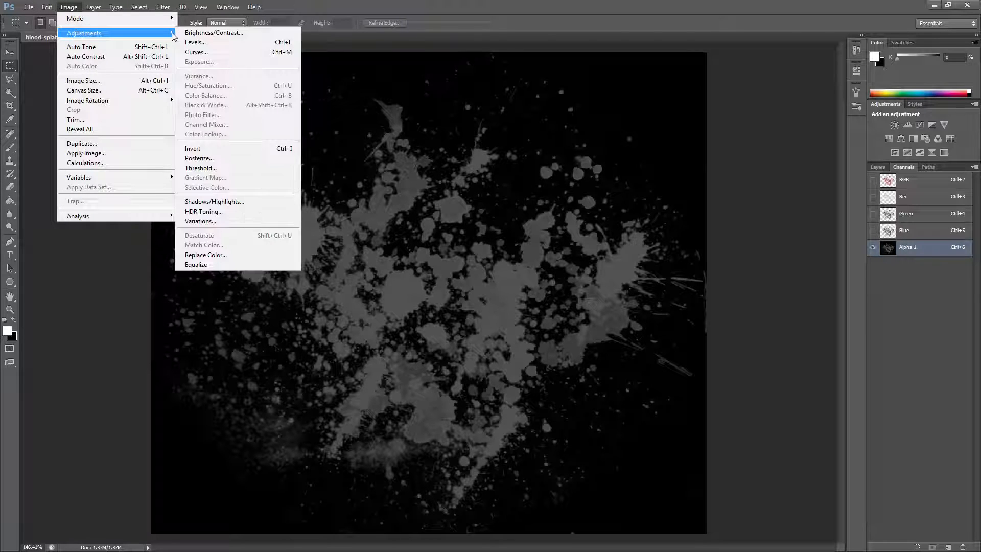
click(207, 42)
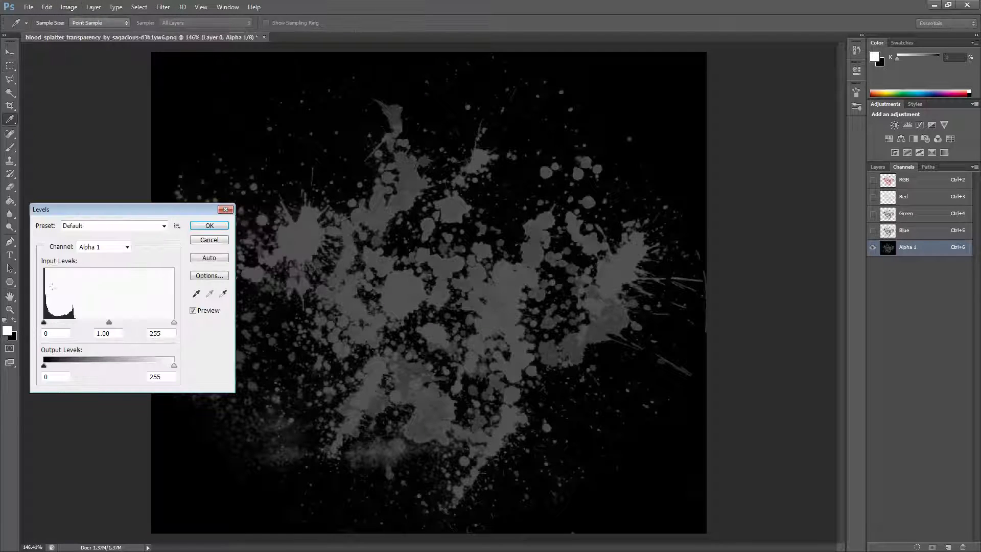
drag(109, 322, 69, 323)
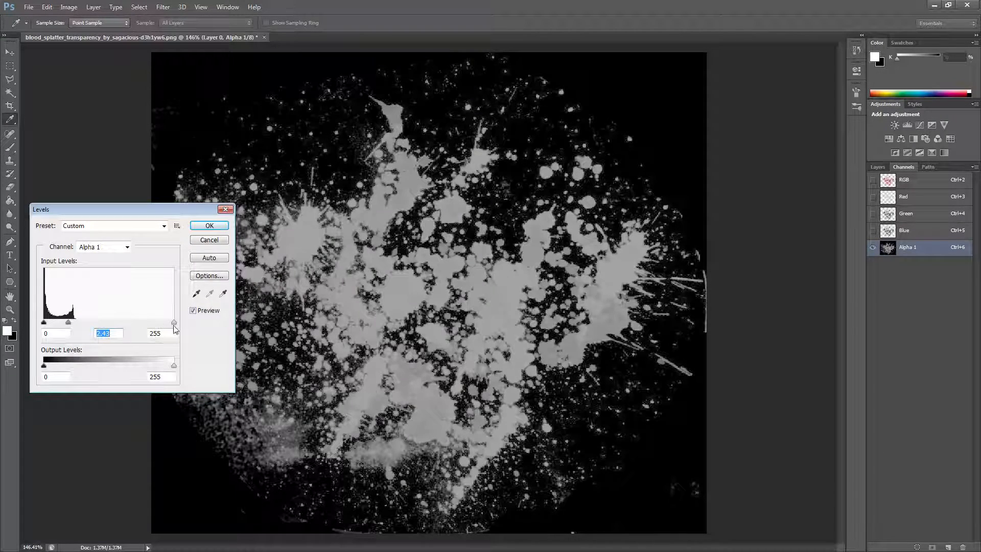
drag(174, 322, 122, 322)
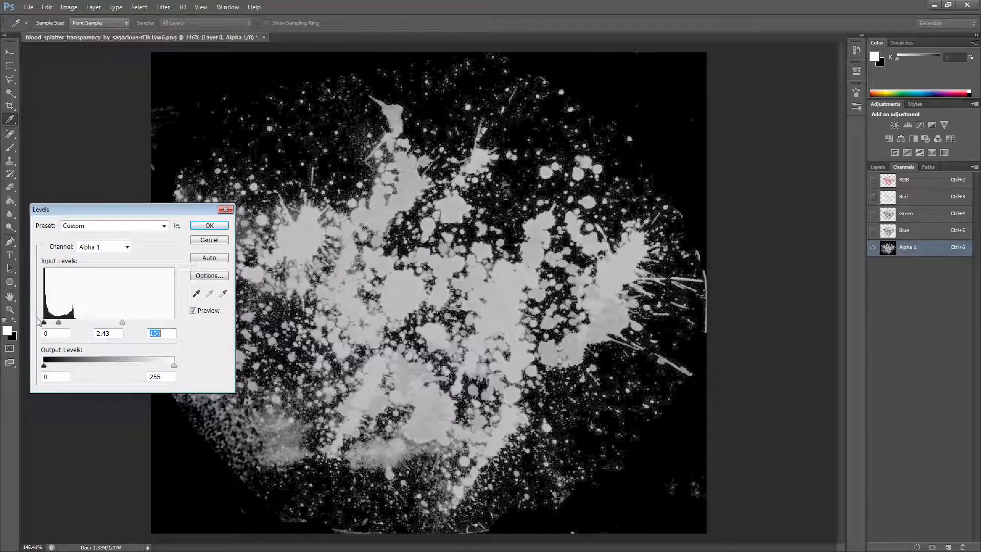
text(43)
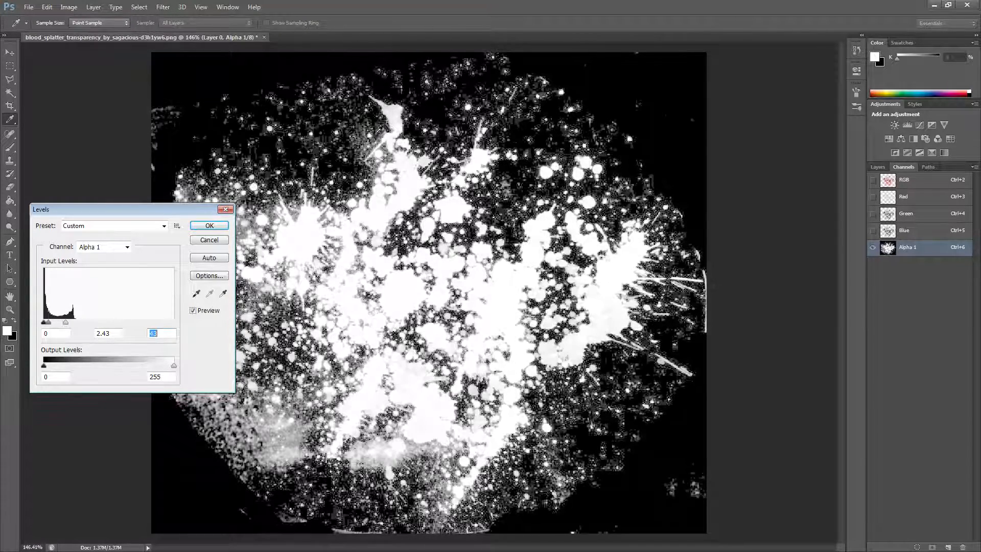
drag(50, 322, 88, 327)
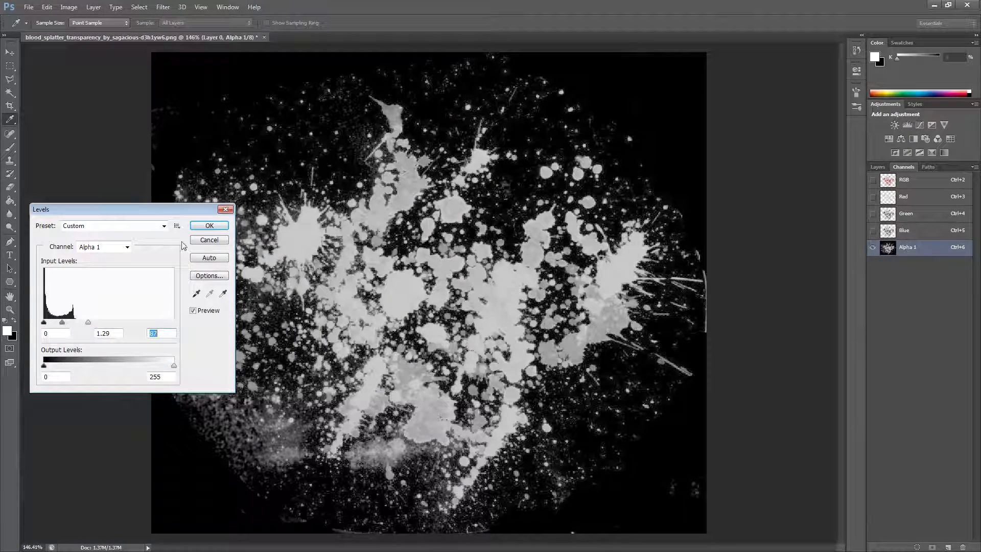
click(209, 225)
Apply Brightness/Contrast to the alpha channel with brightness about 38 and contrast 100
click(69, 6)
mouse_move(143, 34)
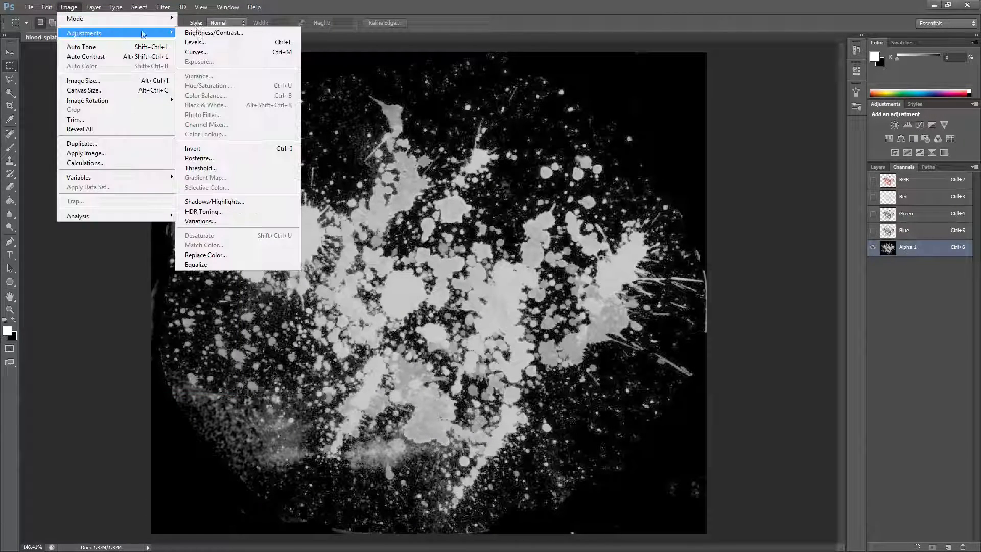
click(195, 32)
mouse_move(109, 211)
mouse_down()
mouse_move(180, 222)
mouse_move(121, 215)
mouse_move(125, 238)
mouse_move(159, 236)
mouse_move(127, 213)
mouse_up()
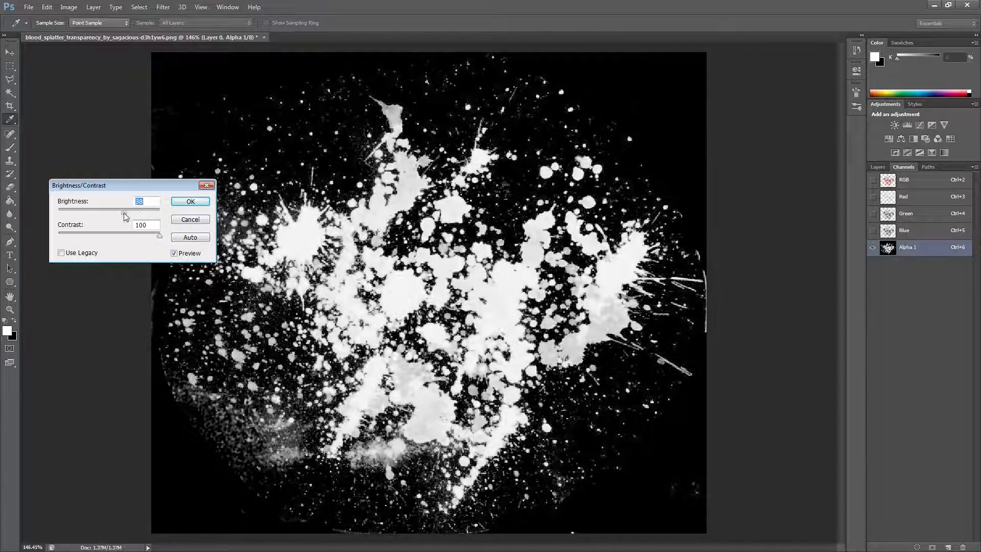
click(190, 202)
Apply a second Brightness/Contrast adjustment to the alpha channel with contrast 100 and a slight brightness increase
click(68, 7)
mouse_move(84, 35)
click(205, 35)
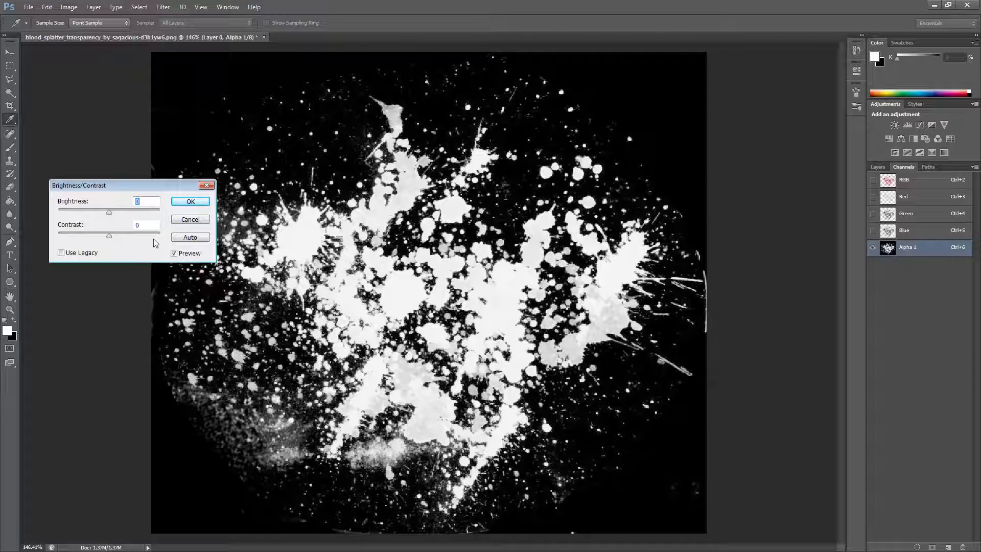
drag(116, 212, 177, 240)
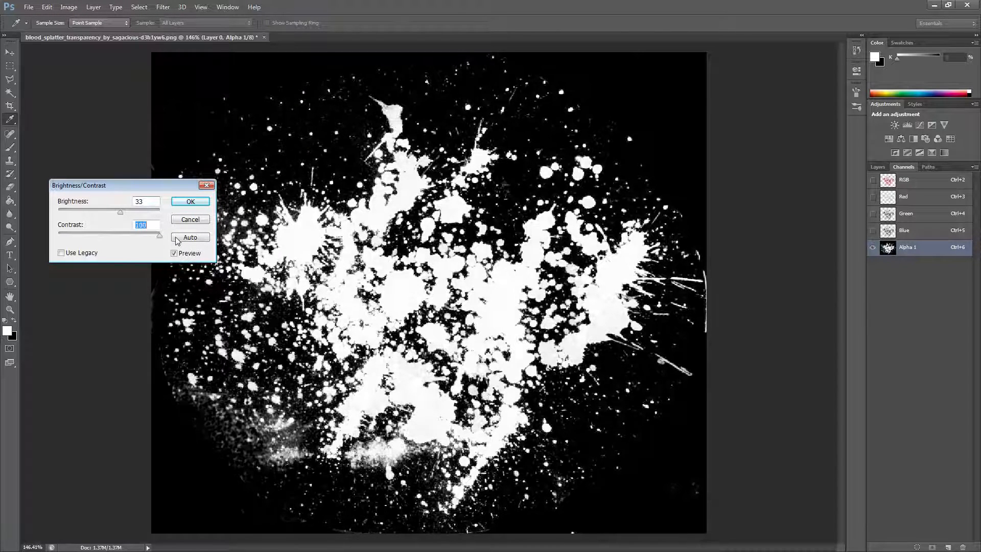
drag(121, 213, 114, 214)
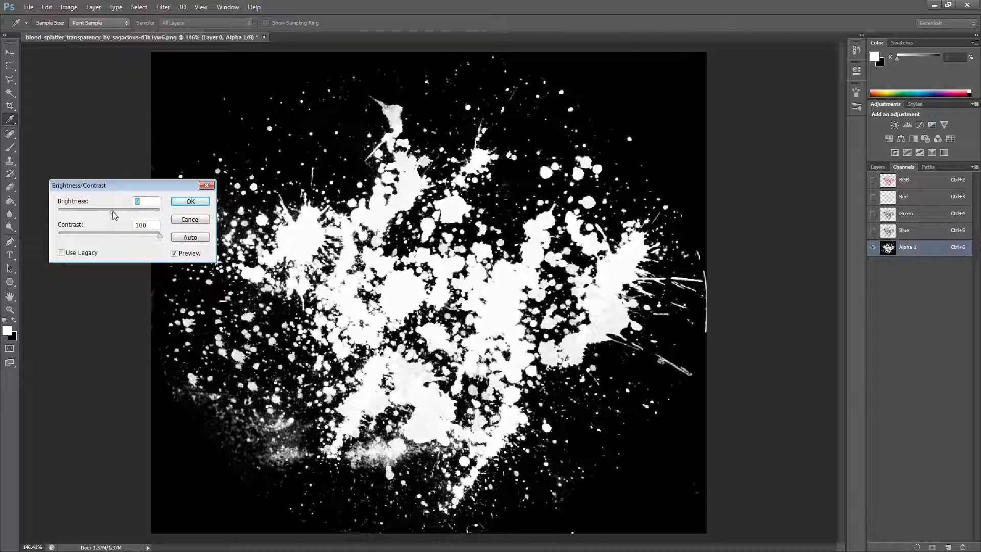
click(190, 202)
key(m)
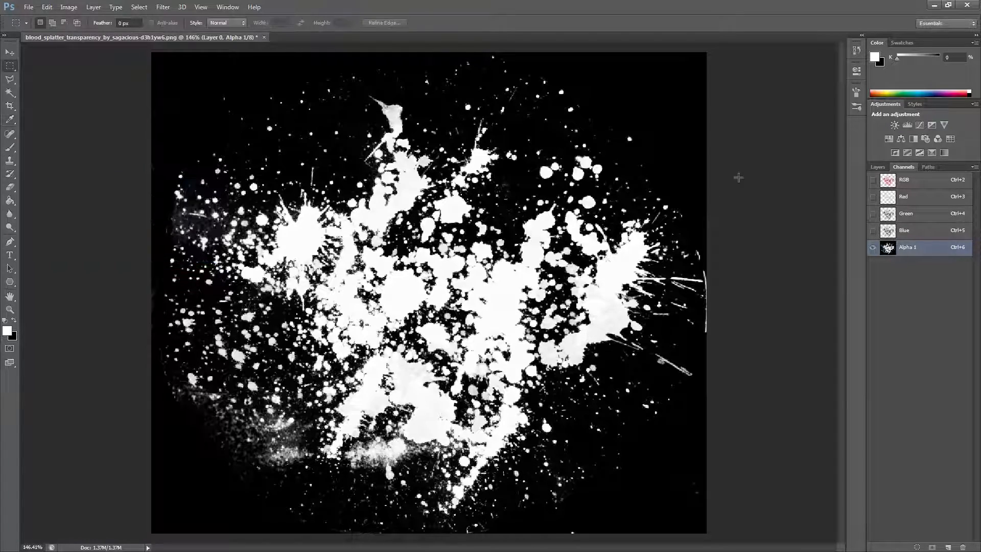
Compare the RGB image with the Alpha 1 channel by toggling their visibility, ending with only RGB shown, and display the document's layers
click(874, 180)
click(872, 247)
click(872, 247)
click(872, 248)
click(873, 247)
click(872, 247)
click(873, 247)
key(x)
click(873, 248)
key(x)
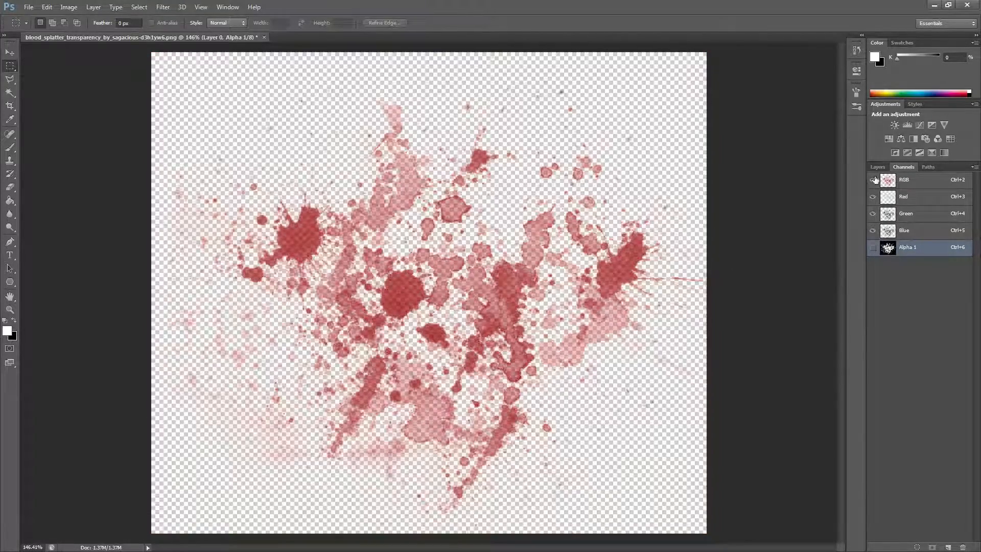
click(873, 248)
key(x)
click(873, 180)
key(x)
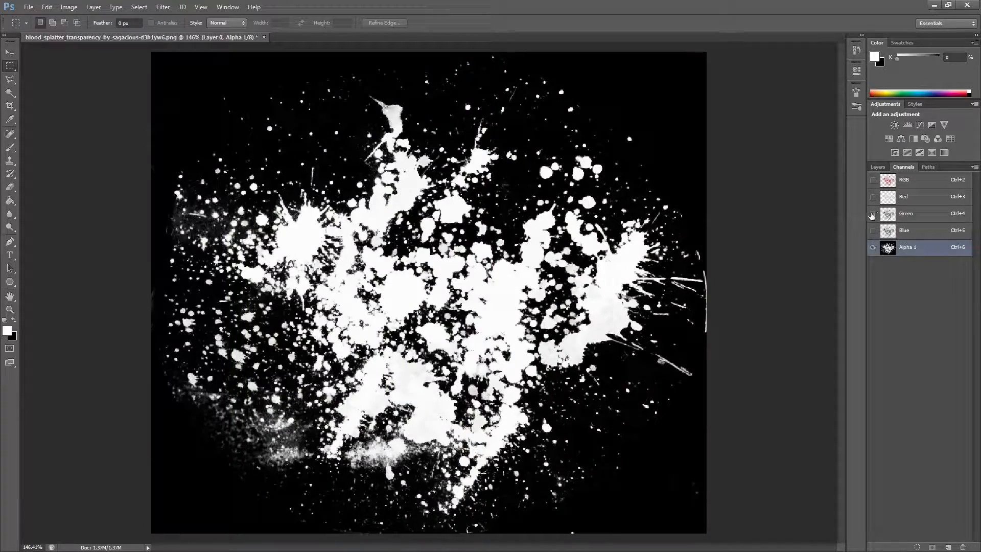
click(873, 180)
key(x)
key(x)
click(873, 247)
click(877, 167)
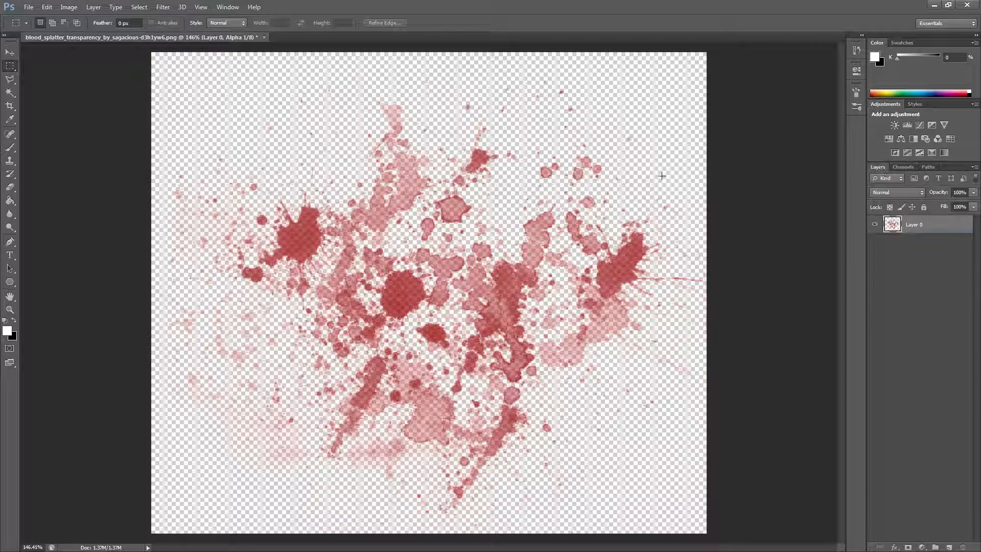
Save the image as a Targa copy named Blood_Splatter_Test.tga at 32 bits/pixel, with alpha channels included
click(32, 8)
click(38, 132)
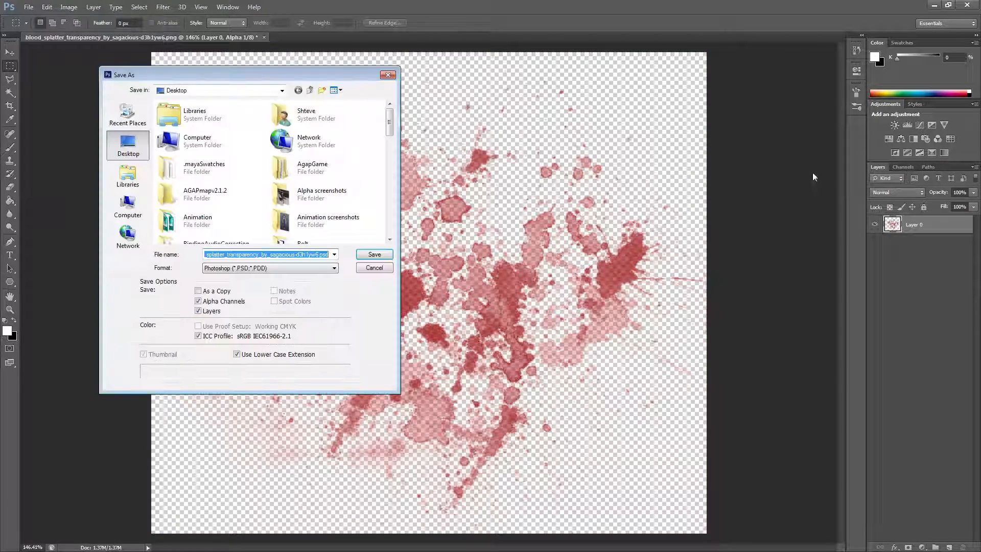
click(255, 268)
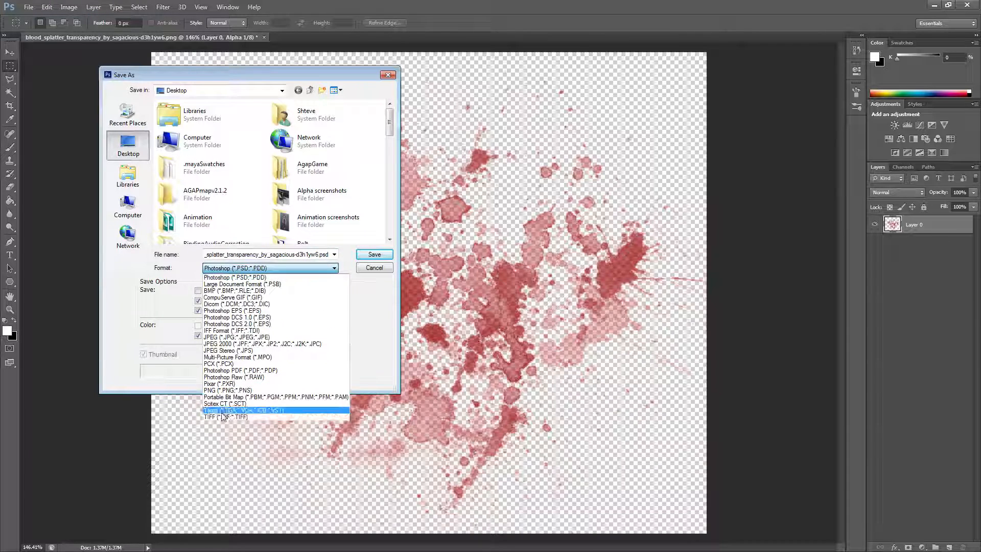
click(255, 416)
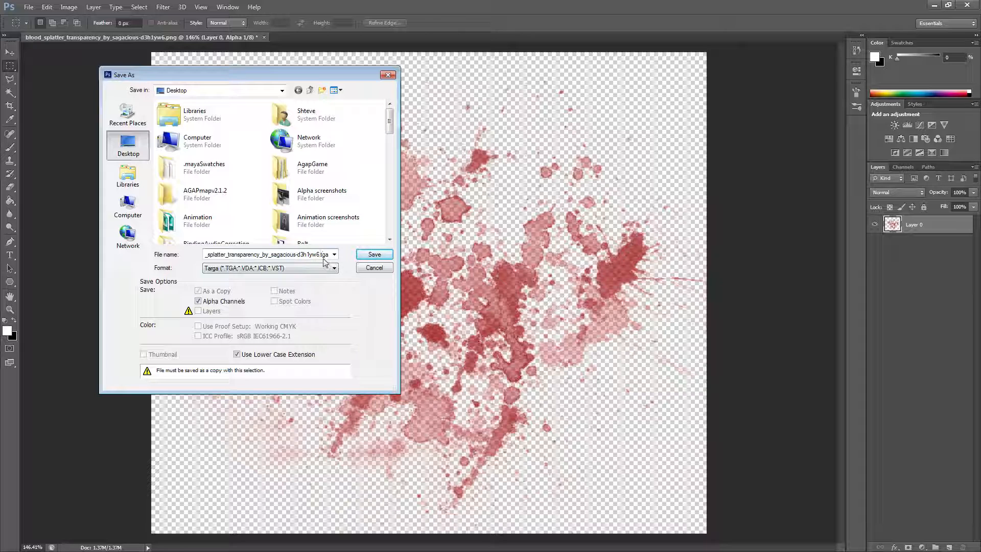
drag(319, 254, 153, 234)
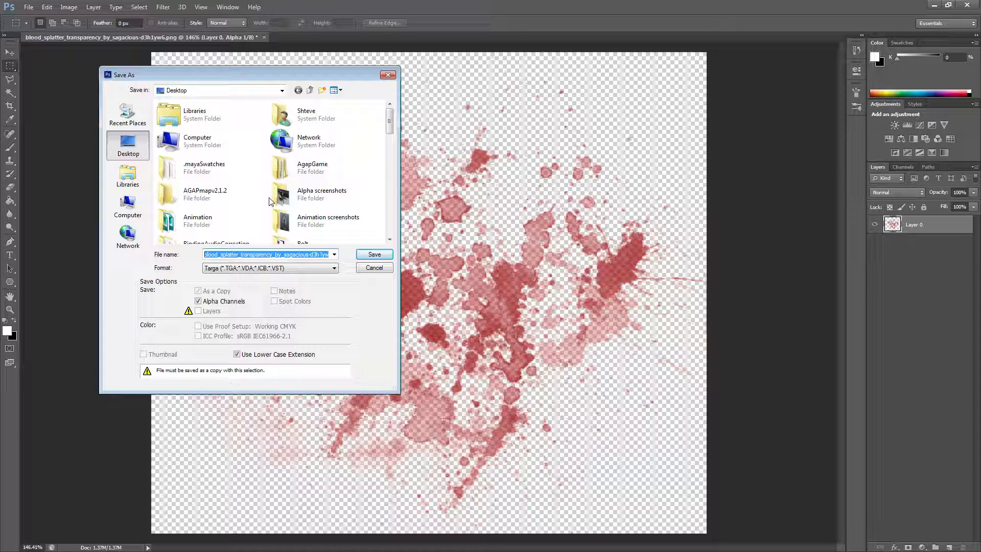
text(Blood_s)
key(BackSpace)
text(Splatter_Test.tga)
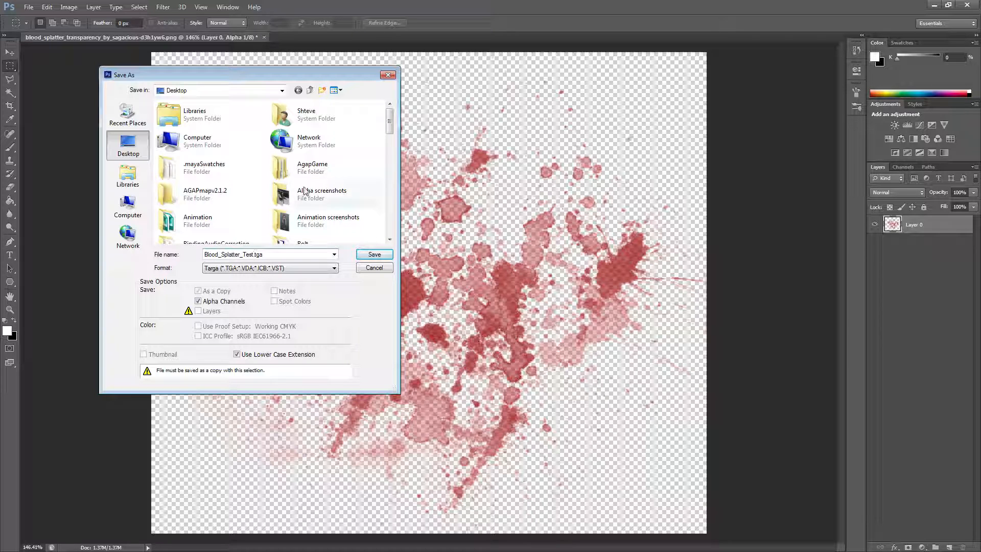
key(Return)
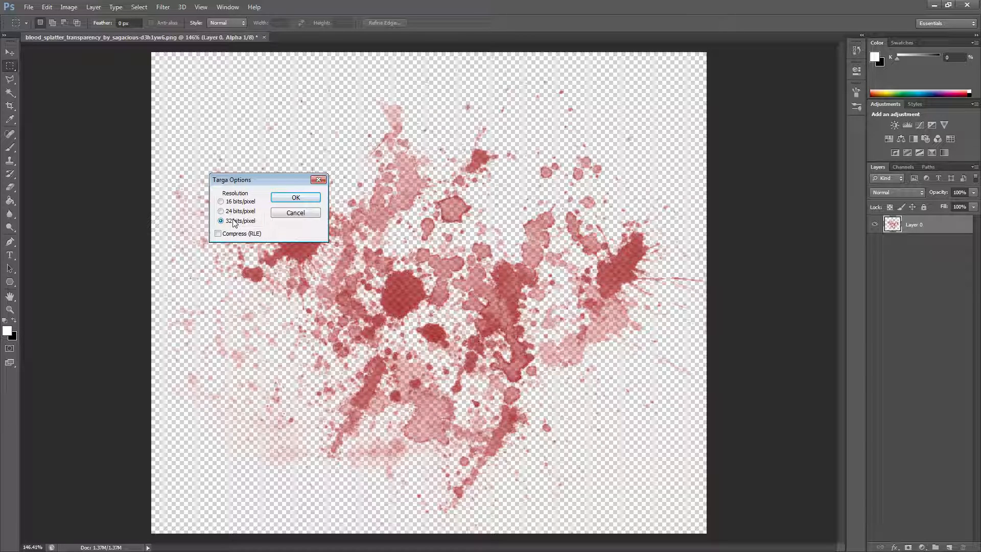
click(241, 221)
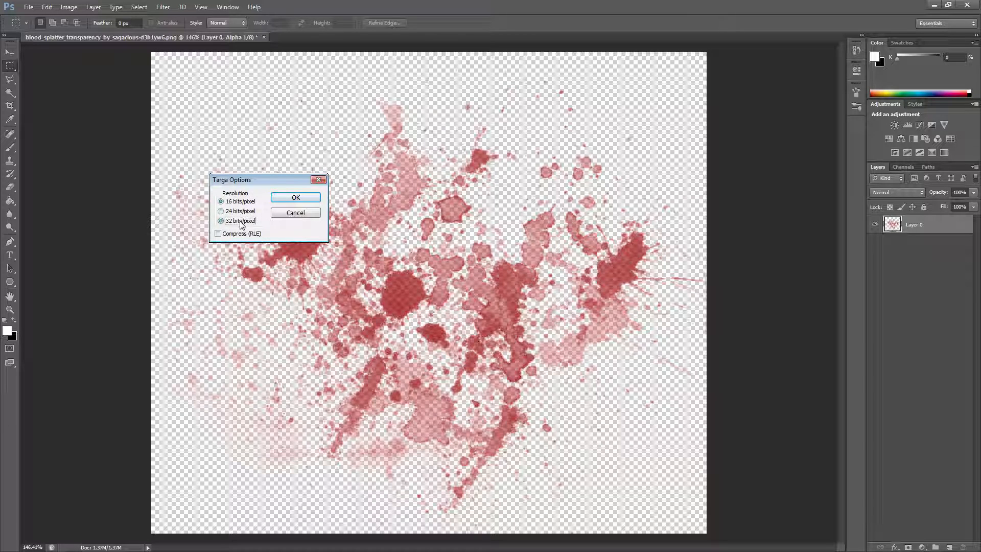
click(295, 198)
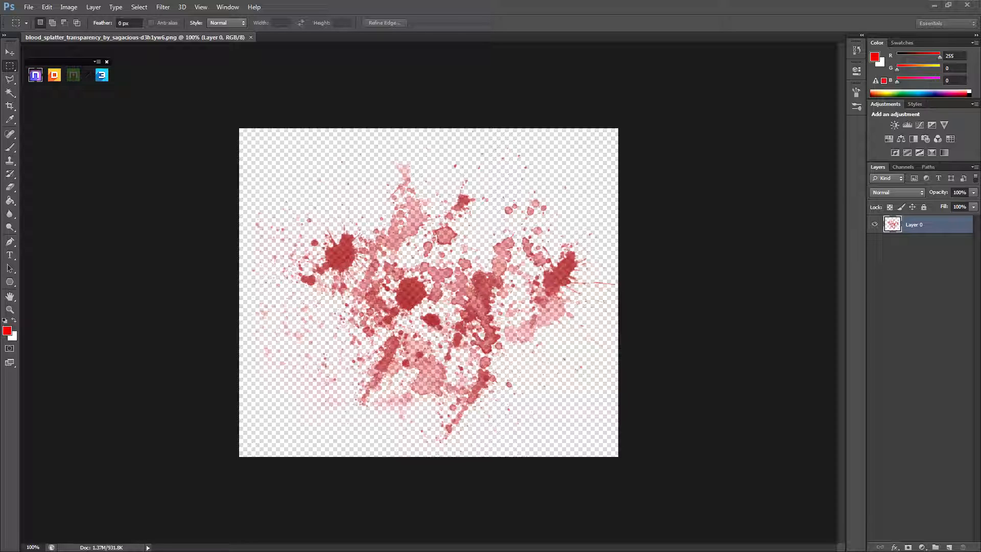
Generate a normal map from Layer 0 with the normal-map plugin and duplicate its layer group to strengthen the relief
drag(130, 228, 158, 127)
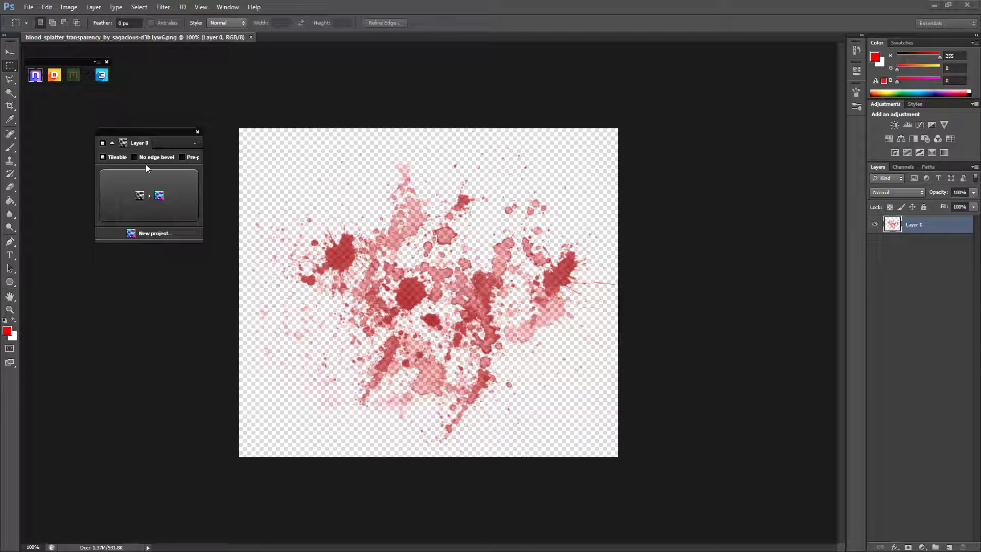
click(145, 198)
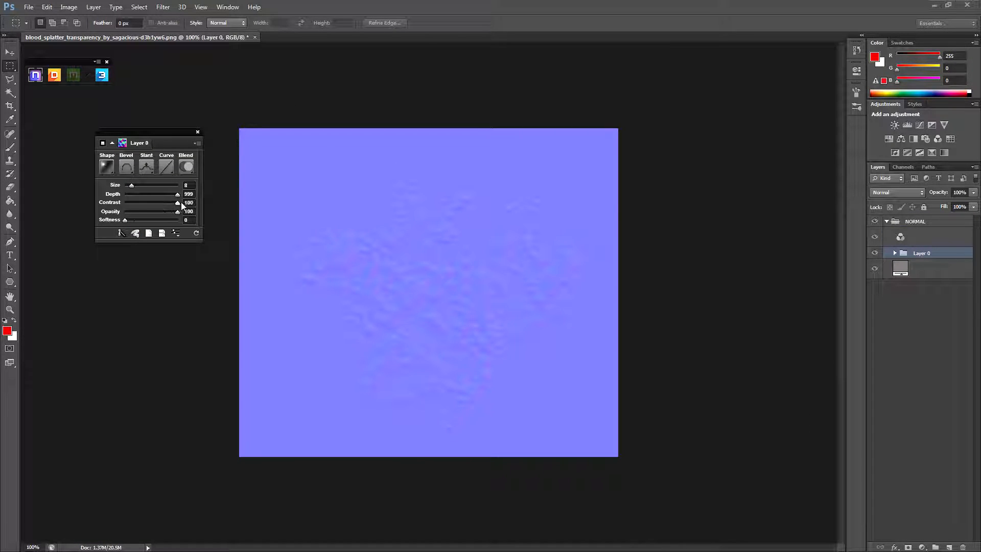
click(29, 7)
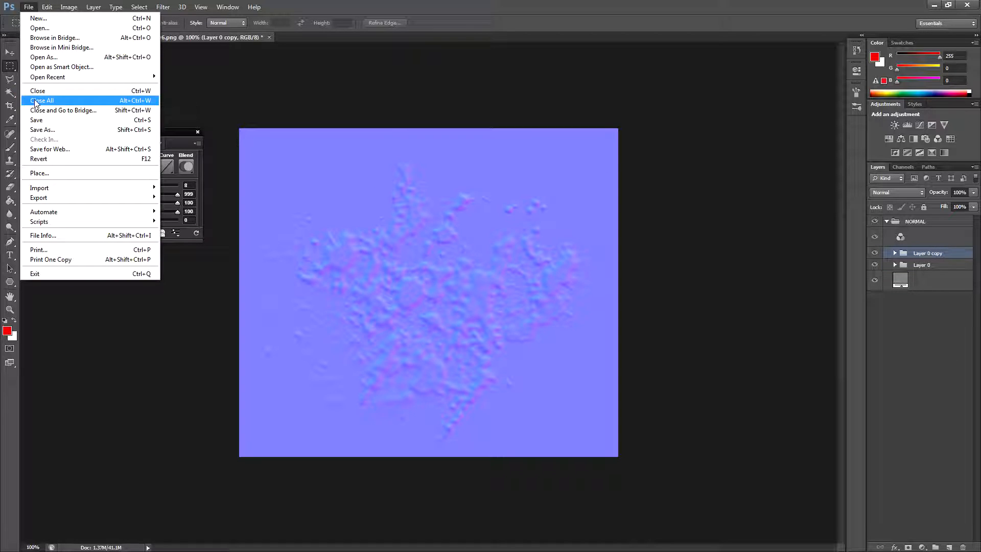
click(260, 76)
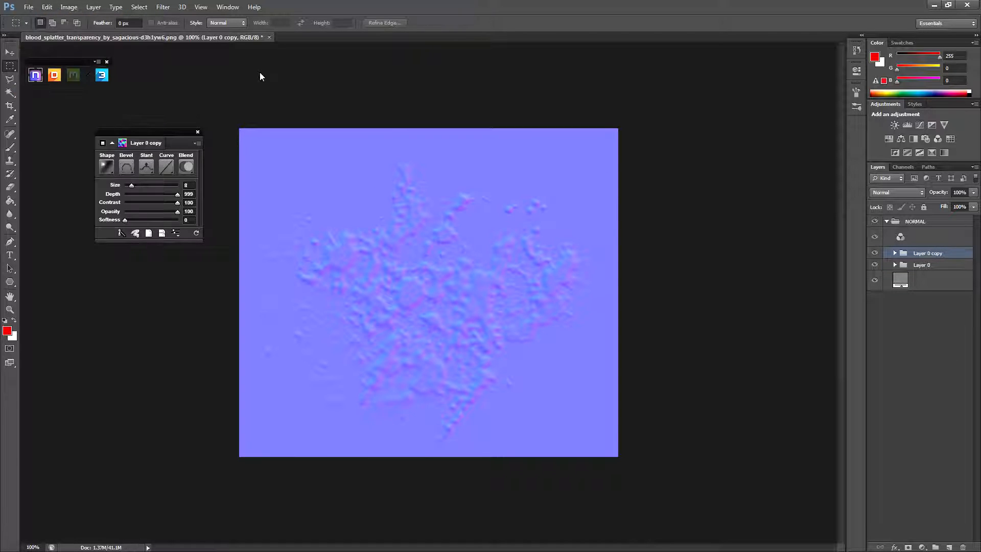
Save the normal map as a Targa copy named Blood_Splat_test_Nrm.tga at 32 bits/pixel
key(ctrl+0)
key(ctrl+shift+s)
click(270, 268)
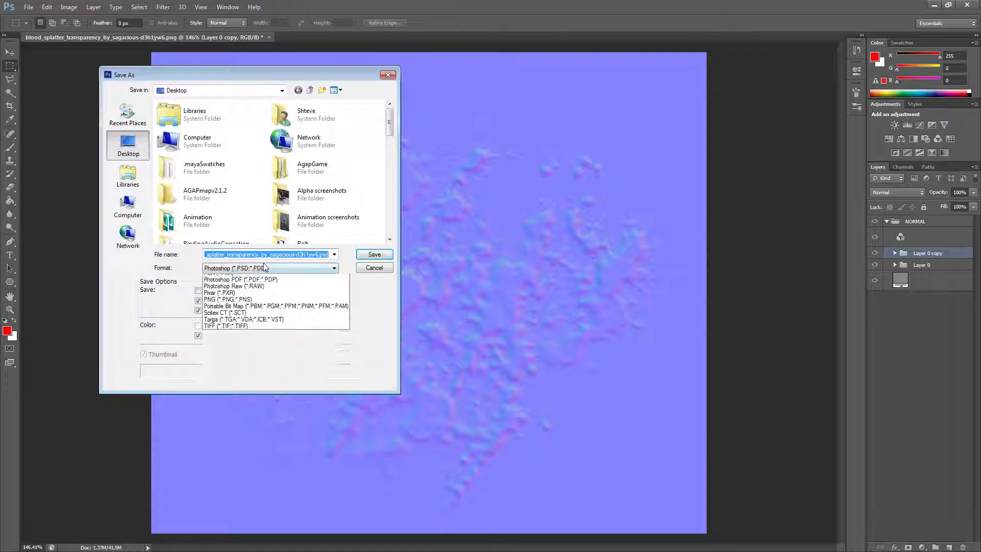
click(229, 403)
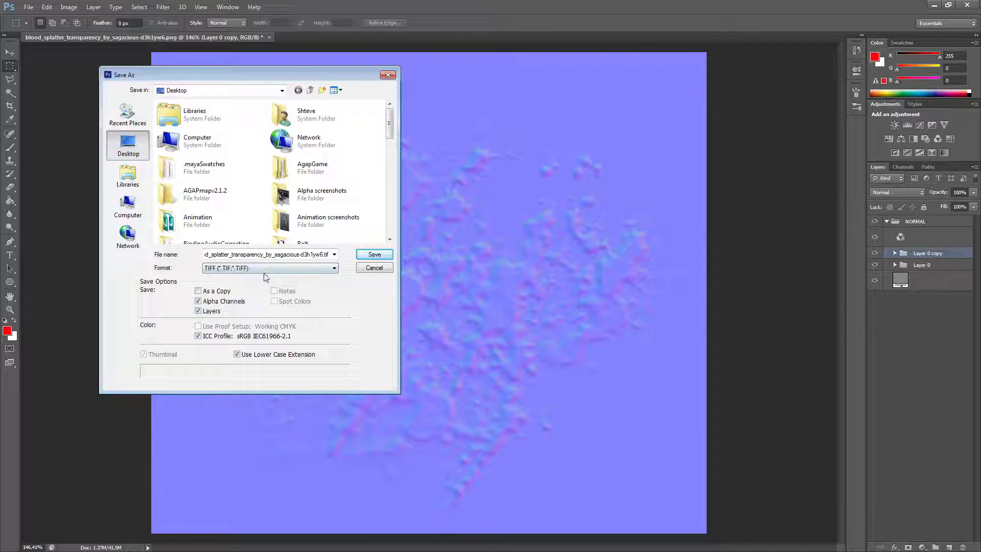
click(266, 267)
click(229, 398)
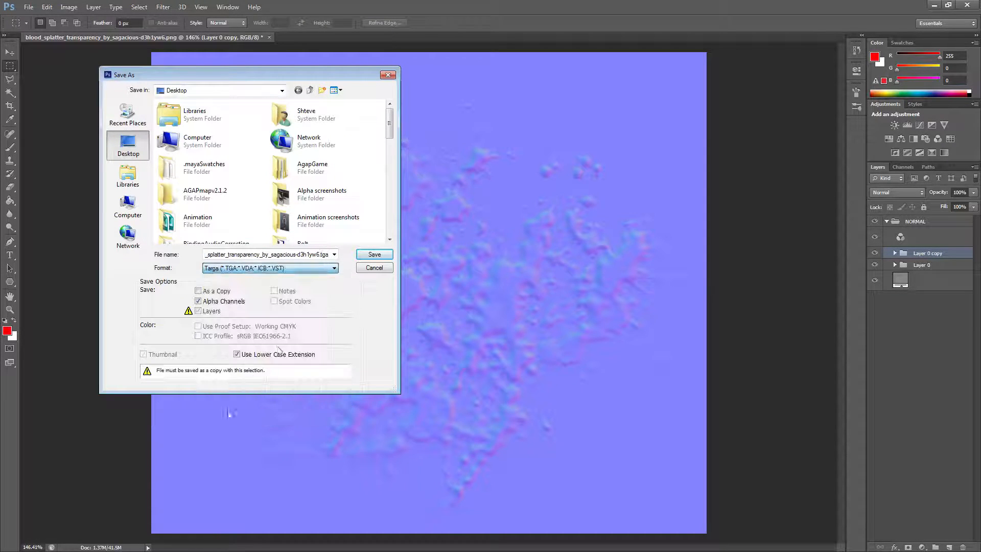
double_click(320, 254)
text(Blood_Splat_test_Nrm)
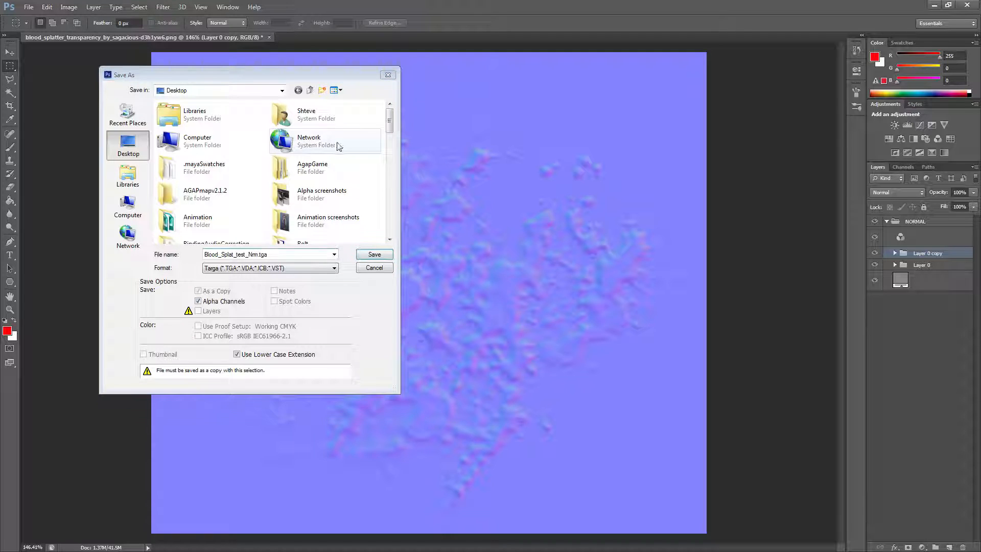
click(370, 254)
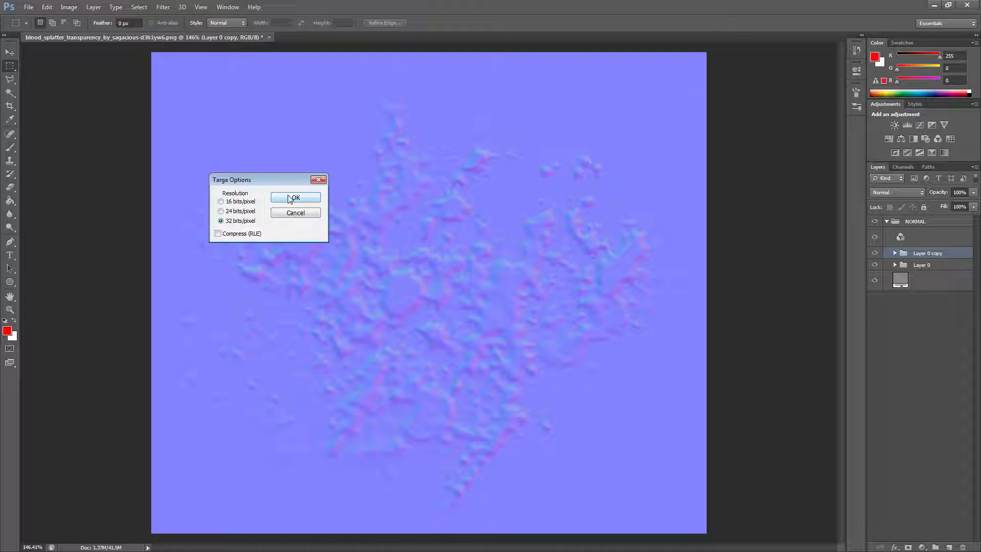
click(284, 198)
Switch to Unreal Editor and create a BloodSplat folder in the project content
click(934, 6)
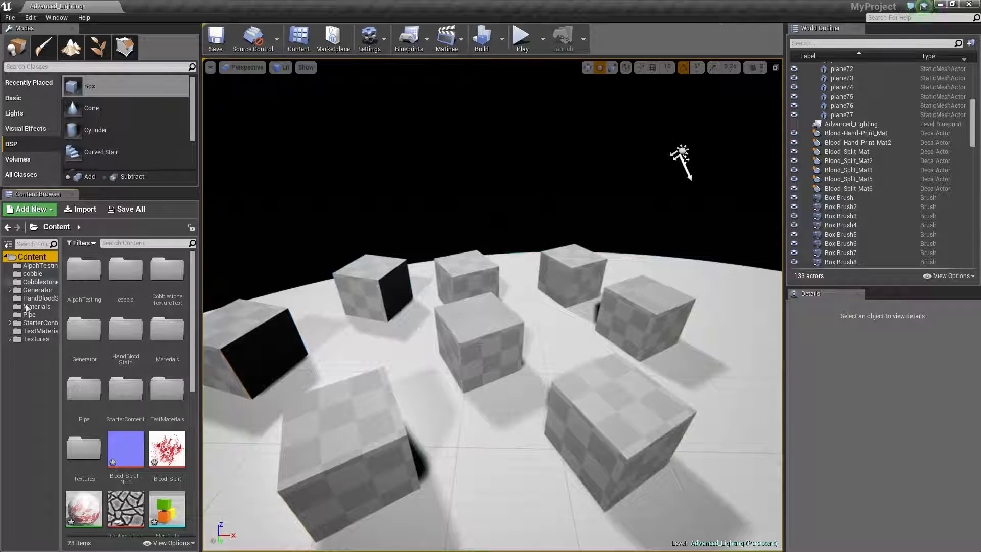
right_click(43, 368)
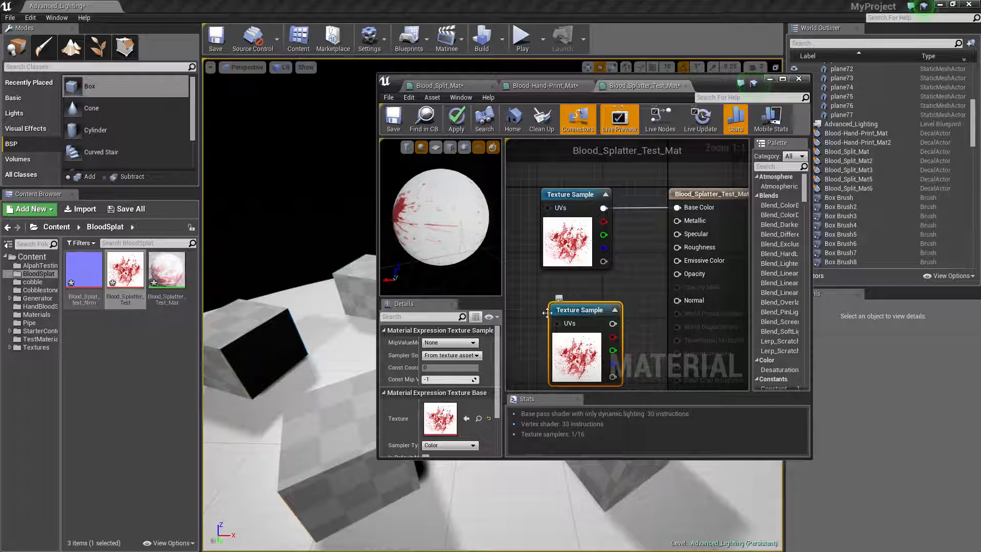
In Blood_Splatter_Test_Mat, delete the duplicate blood texture sample, add Blood_Splat_test_Nrm and connect it to Normal
key(Delete)
drag(76, 274, 677, 301)
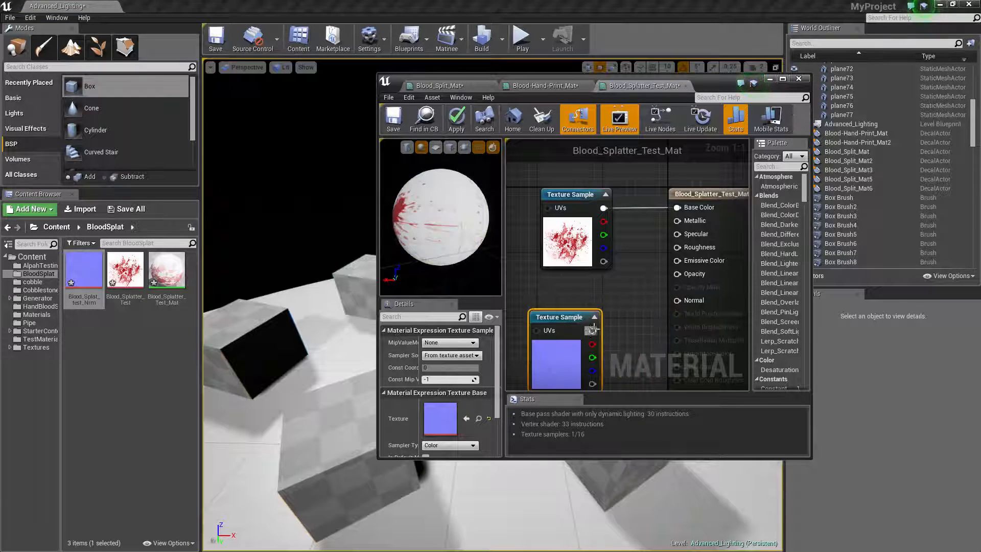
drag(725, 81, 728, 1)
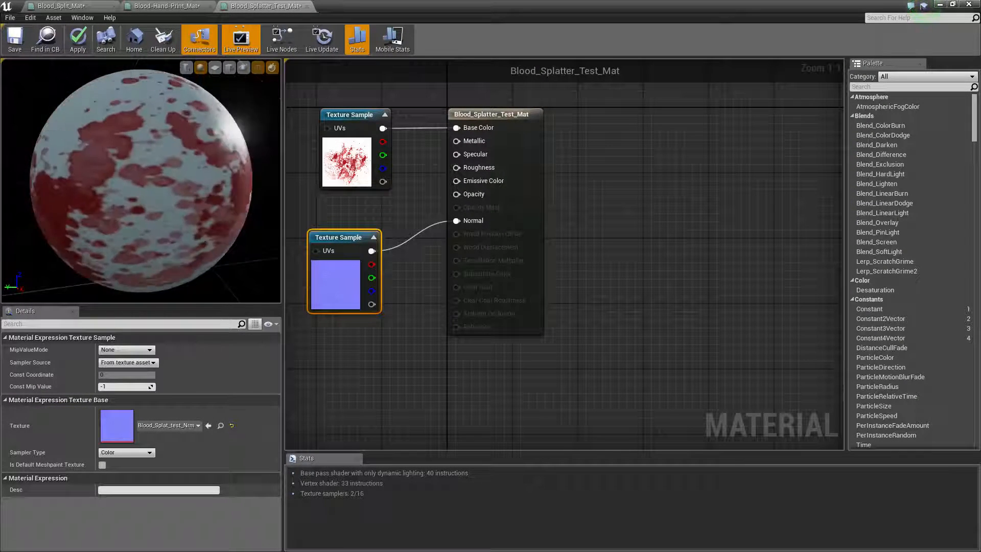
Preview the material on a plane and display the settings of the Blood_Splatter_Test_Mat node
click(216, 68)
drag(140, 179, 186, 176)
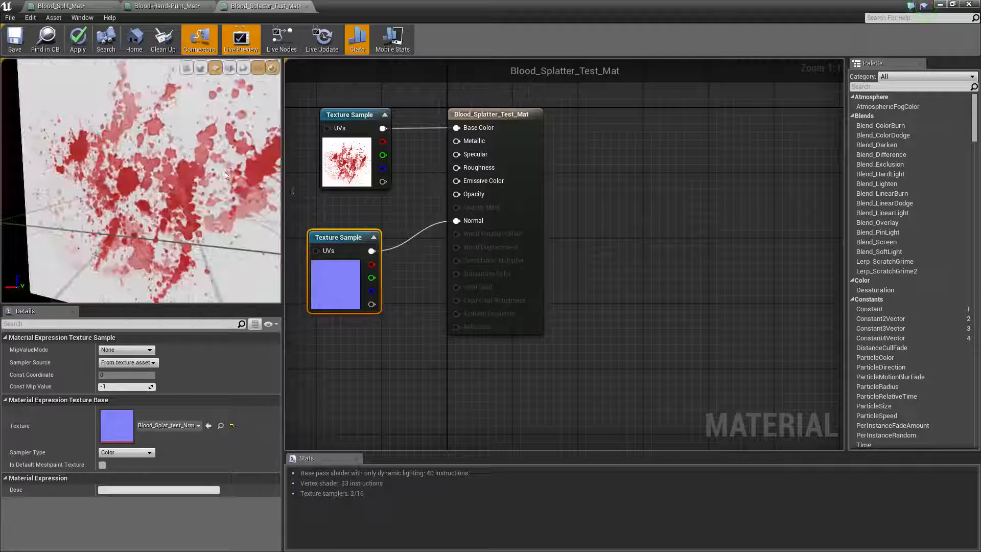
right_drag(366, 234, 435, 288)
click(539, 168)
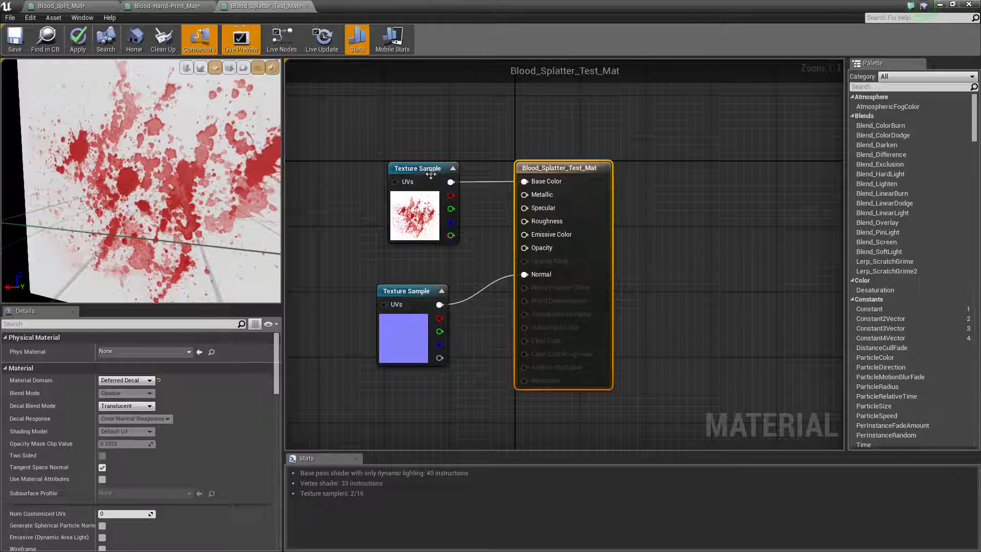
Connect the blood texture sample's alpha output to Opacity and check the preview plane
click(406, 192)
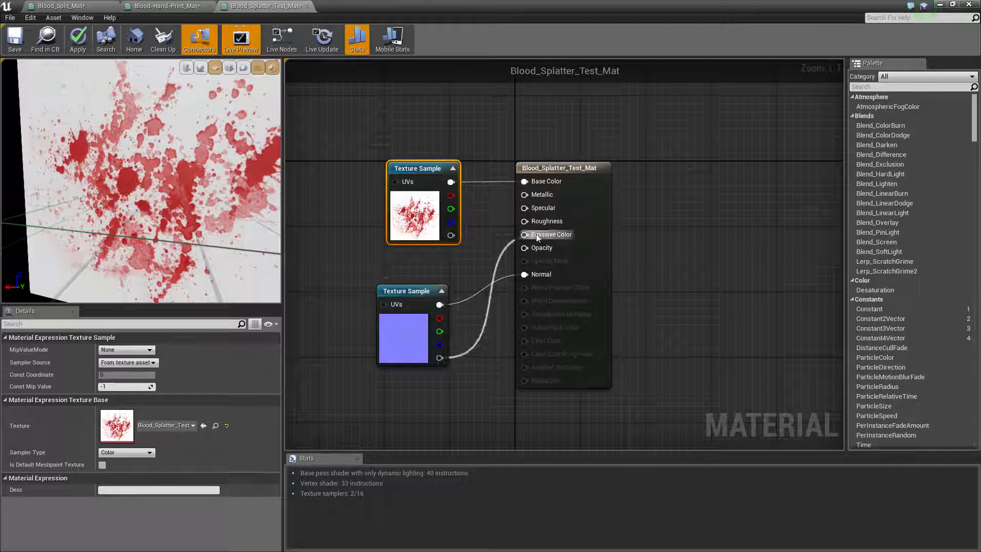
right_click(455, 235)
click(436, 229)
drag(450, 235, 524, 248)
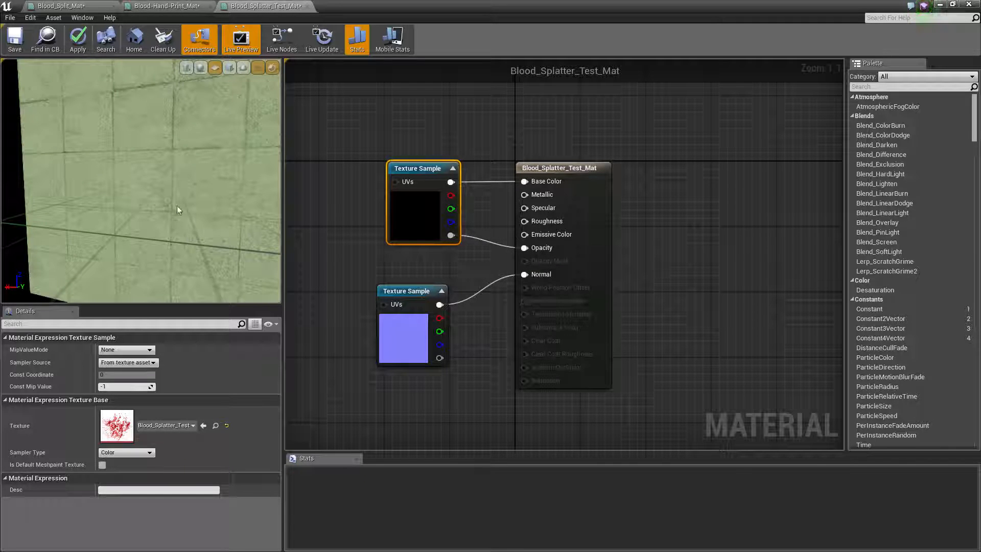
drag(184, 211, 205, 105)
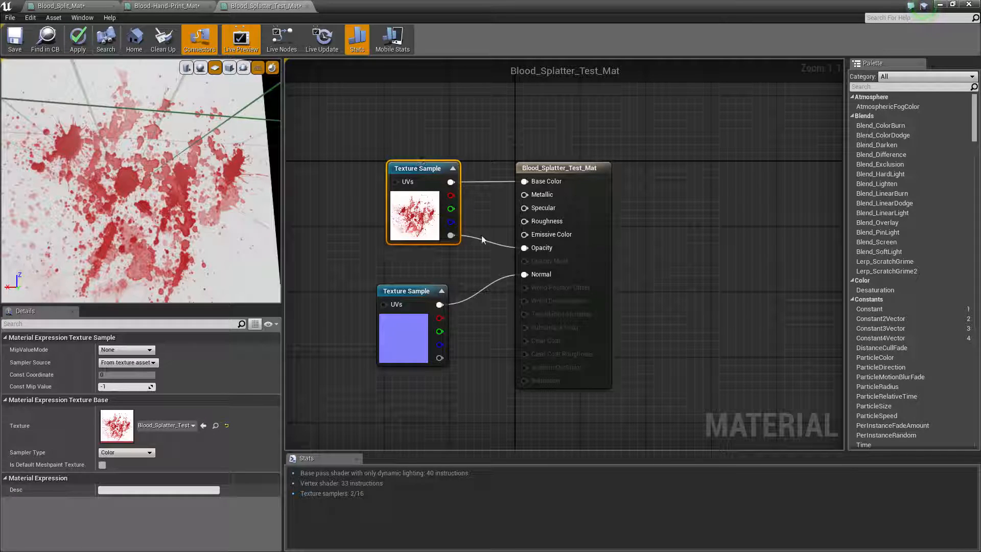
Add a constant node, connect it to Metallic and set its value to 0.6
click(486, 216)
click(485, 216)
drag(494, 217, 472, 178)
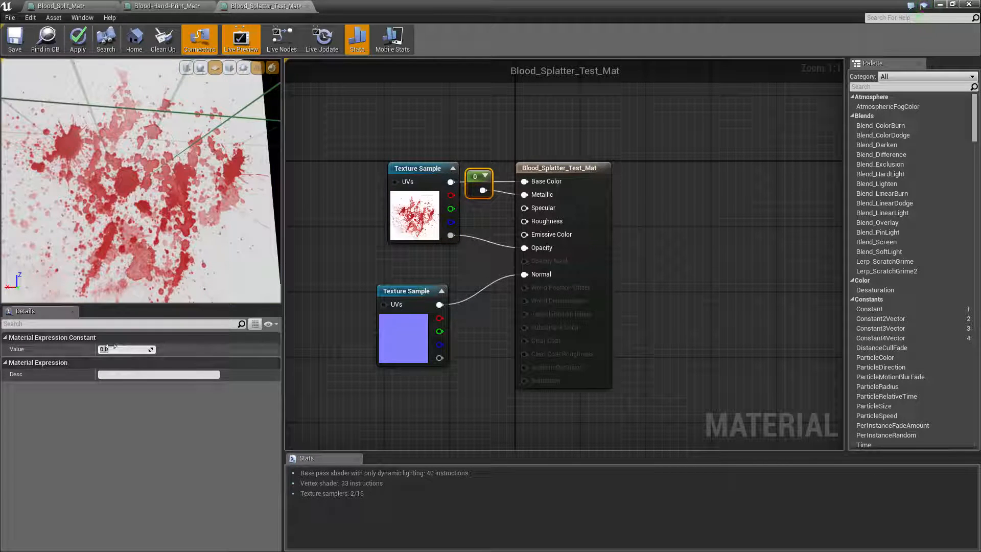
text(1)
key(Return)
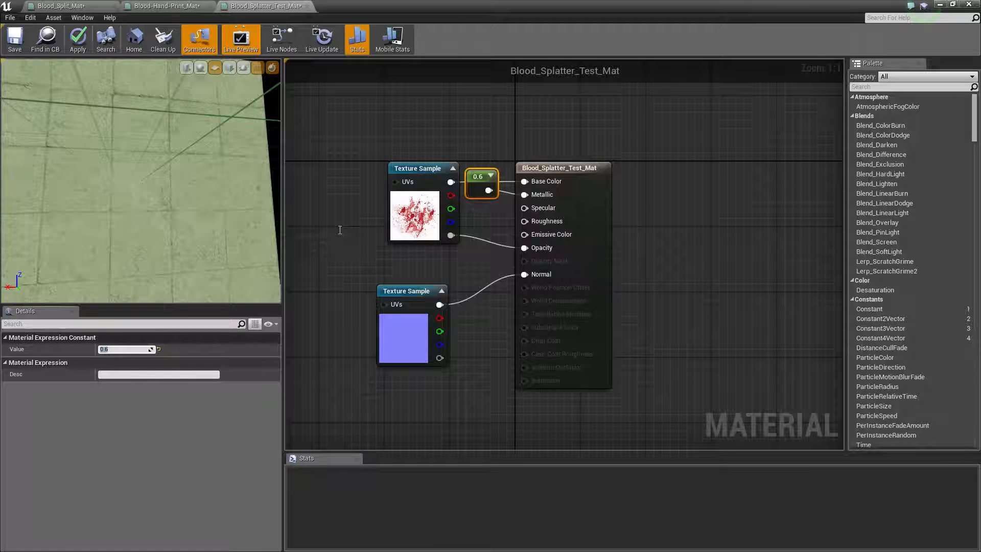
Add a second constant node with value 0 and connect it to Roughness
click(480, 234)
key(1)
click(480, 234)
drag(497, 251, 525, 221)
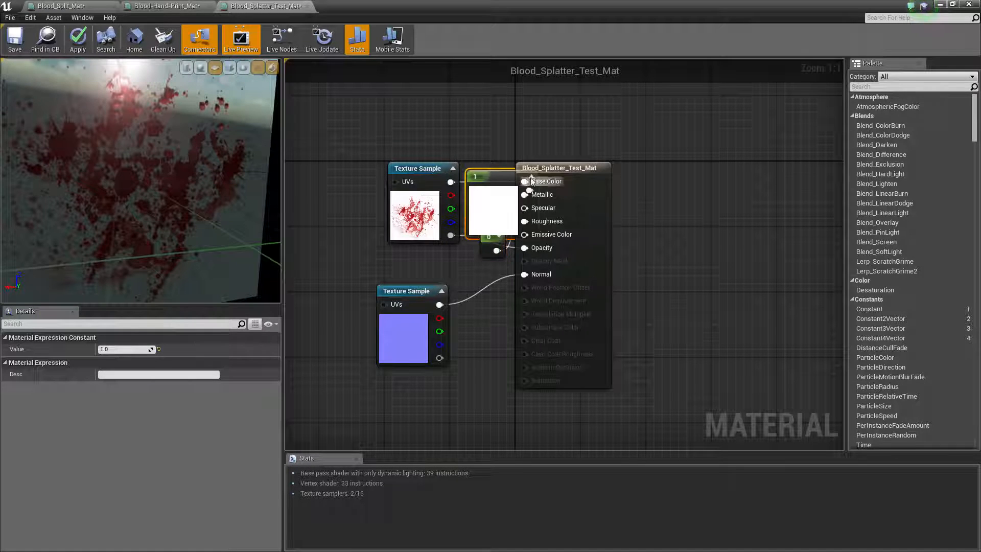
Set the Metallic constant to 0.5 and move both constants clear of the material node
drag(523, 176, 491, 168)
click(490, 160)
click(124, 349)
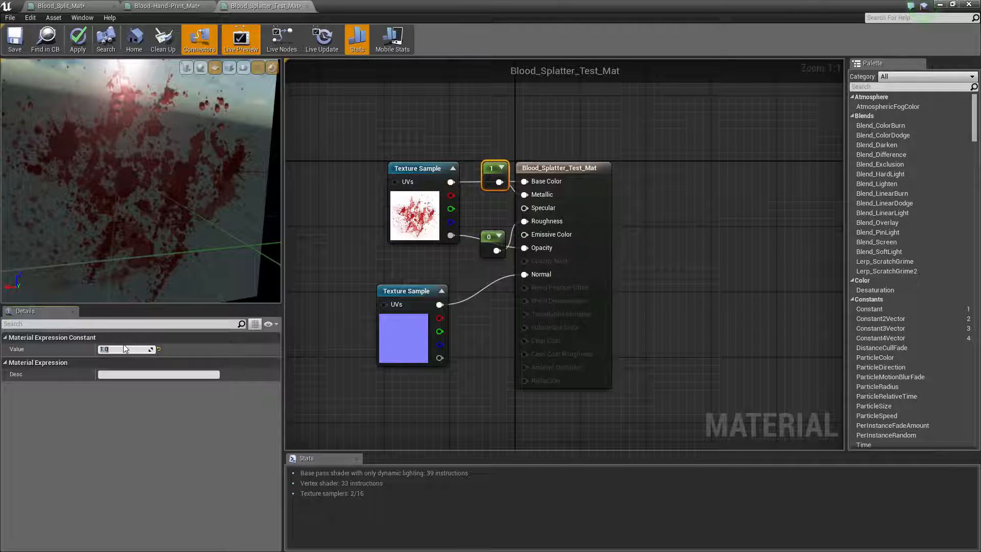
text(0.5)
key(Return)
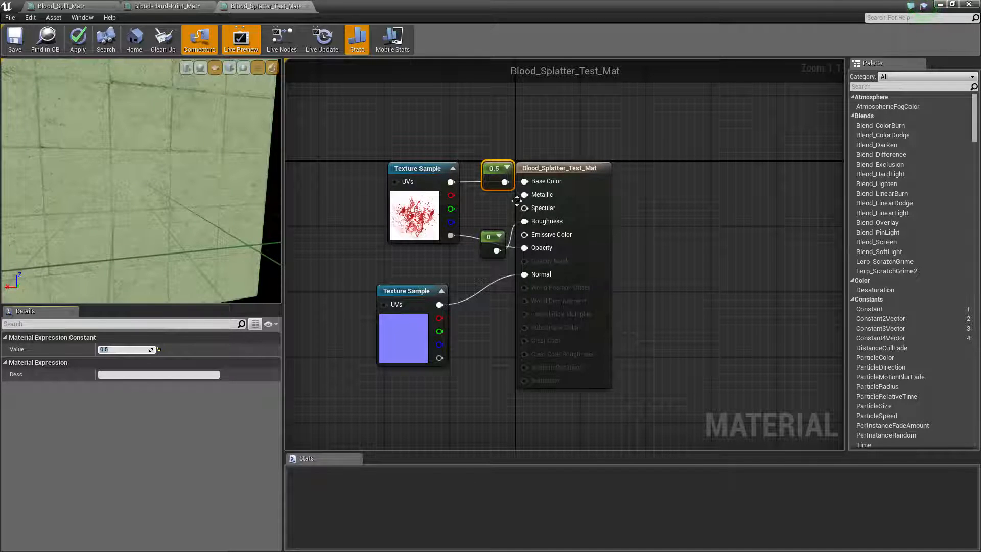
drag(492, 179, 482, 173)
drag(489, 240, 482, 227)
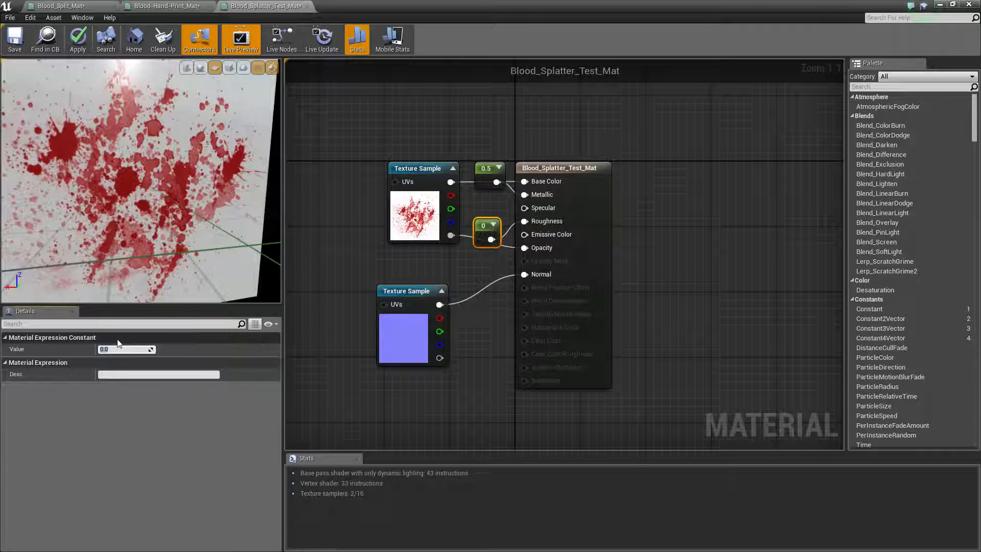
Set the Roughness constant to 0.2 and inspect the shine on the preview plane
drag(134, 204, 145, 268)
drag(234, 246, 463, 297)
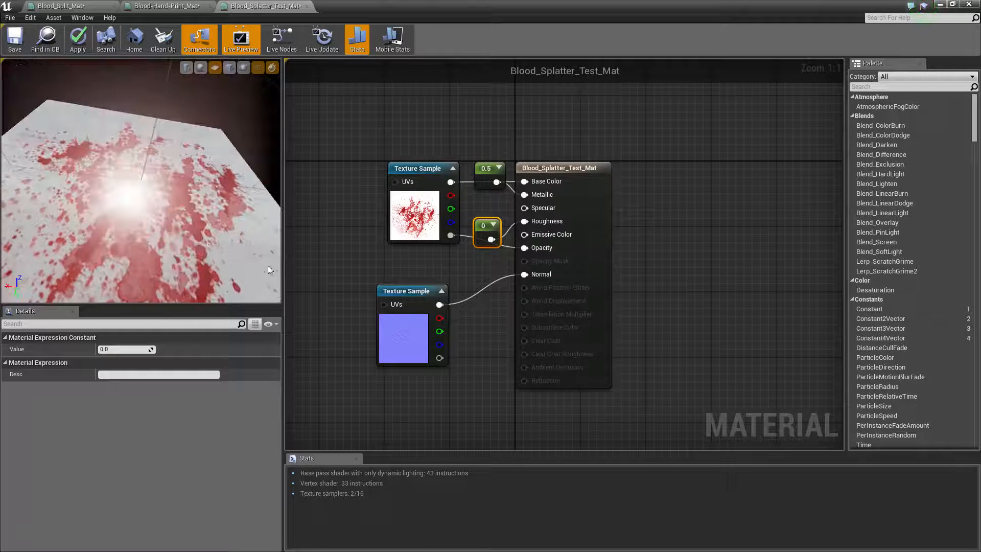
click(132, 350)
text(0.2)
key(Return)
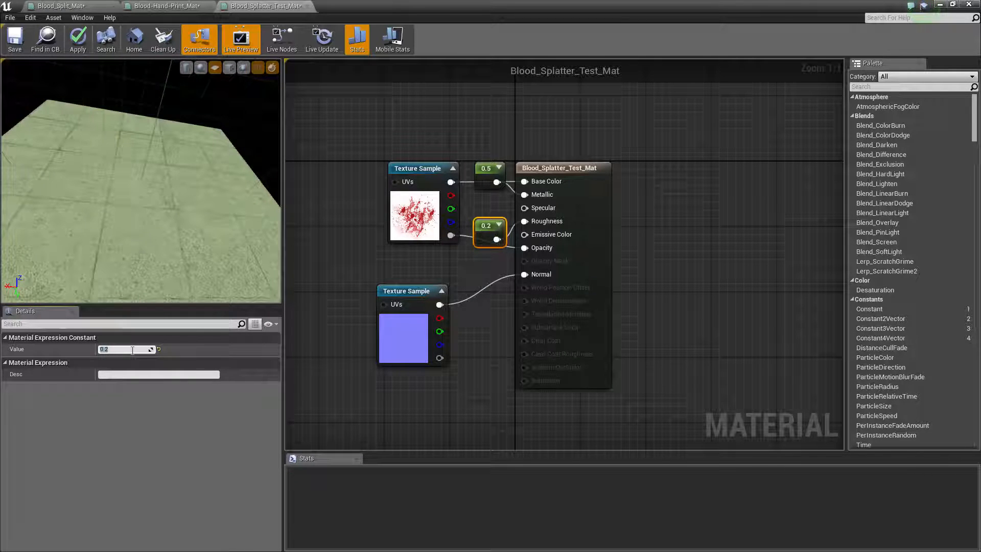
drag(180, 250, 180, 250)
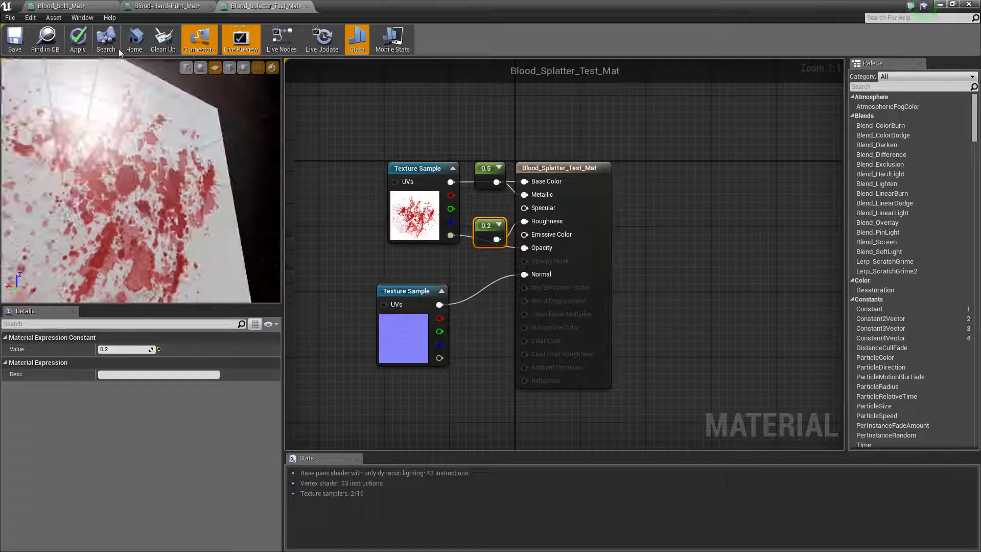
Apply the material changes and set the Metallic constant to 0.3
click(78, 39)
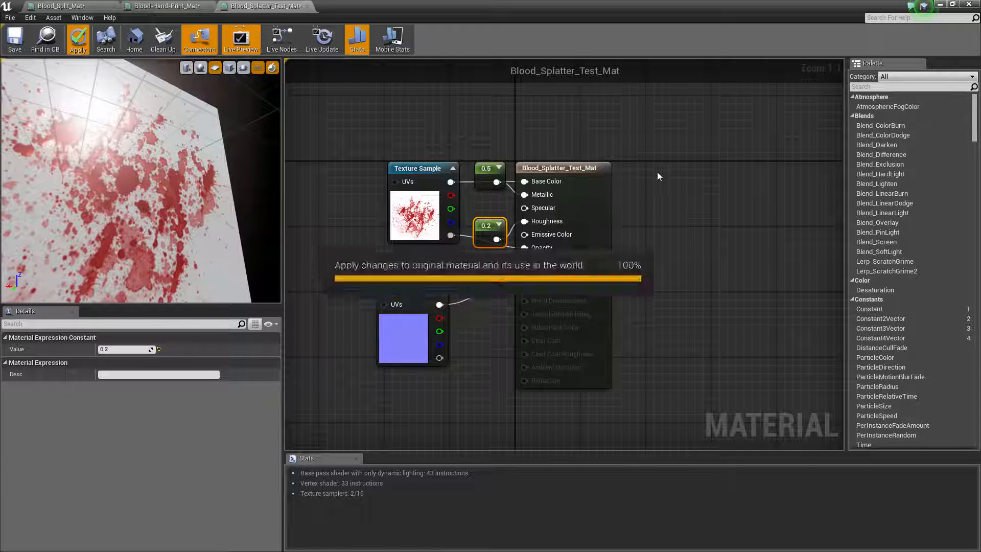
click(486, 169)
click(104, 350)
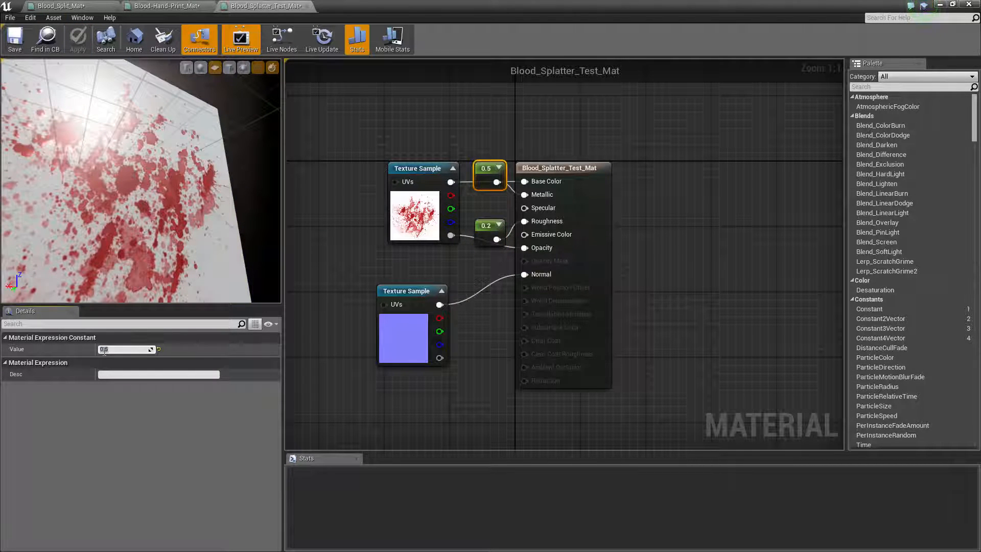
text(0.3)
key(Return)
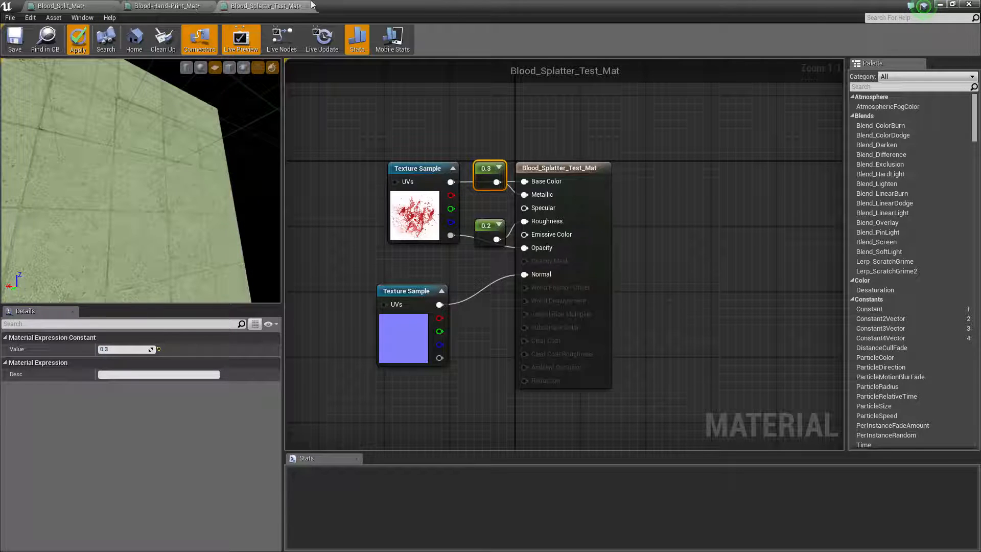
Return to the level and place a Blood-Hand-Print_Mat deferred decal on the platform in front of the cubes
click(940, 5)
mouse_move(384, 347)
right_down()
mouse_move(383, 317)
mouse_move(383, 346)
right_up()
right_click(402, 483)
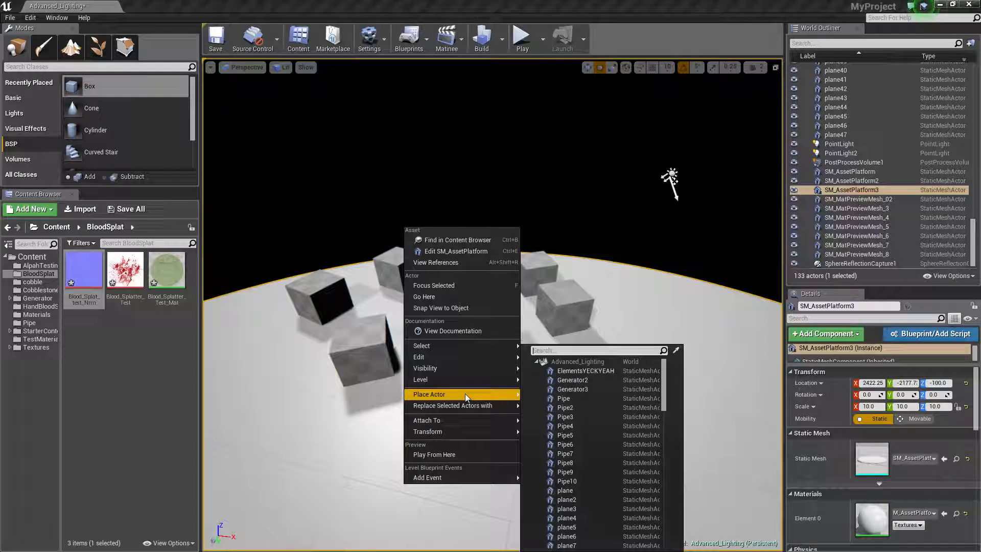
mouse_move(465, 393)
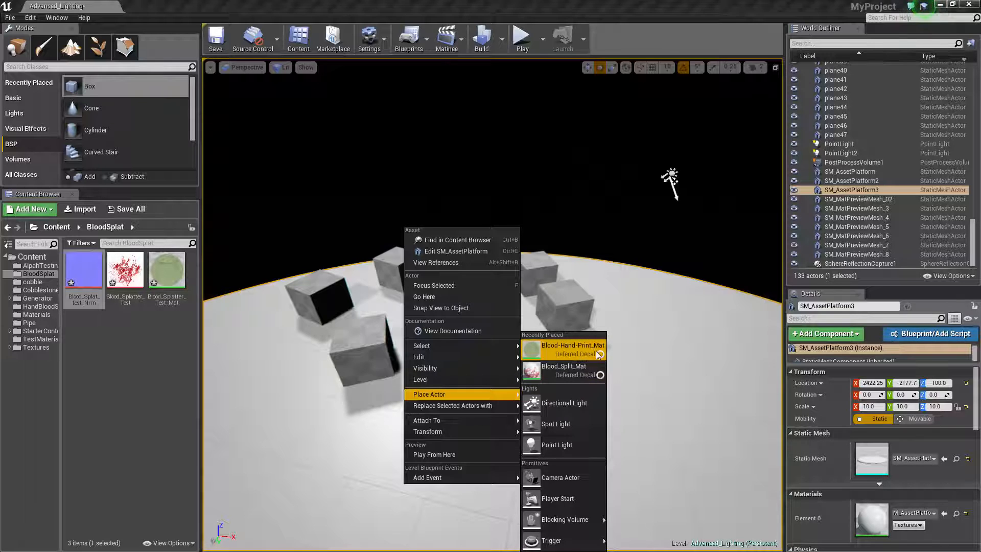
click(572, 347)
Change the placed decal's material to Blood_Splatter_Test_Mat
click(889, 446)
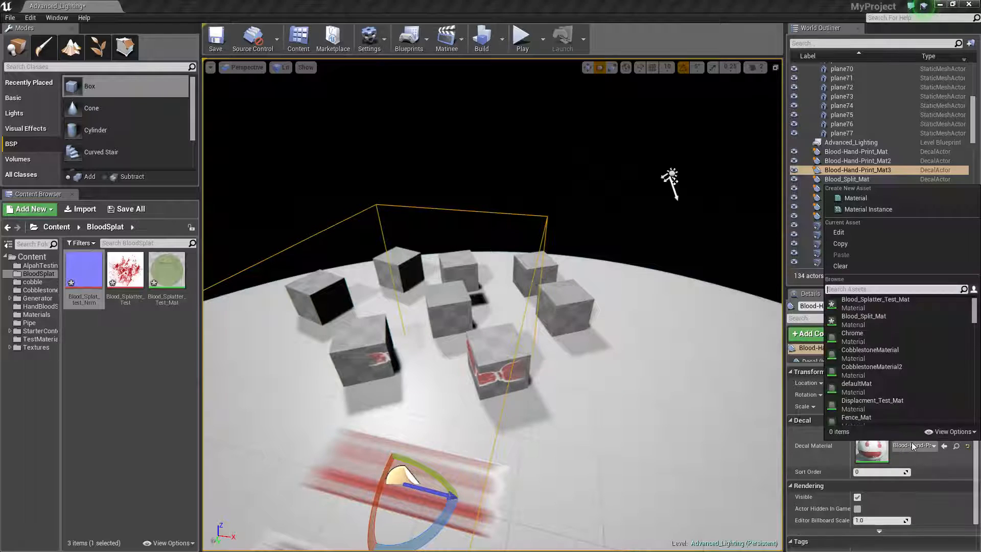
text(b)
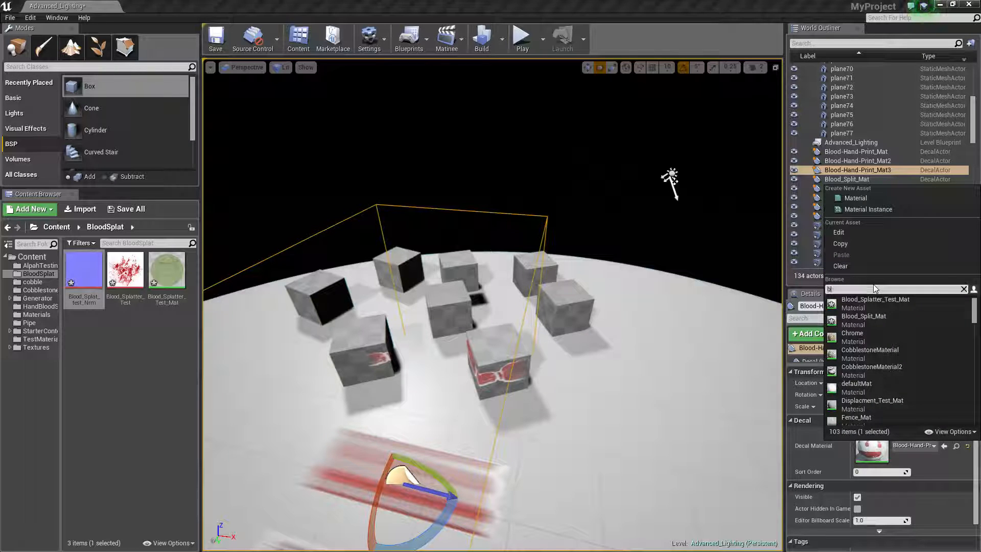
text(lood_spl)
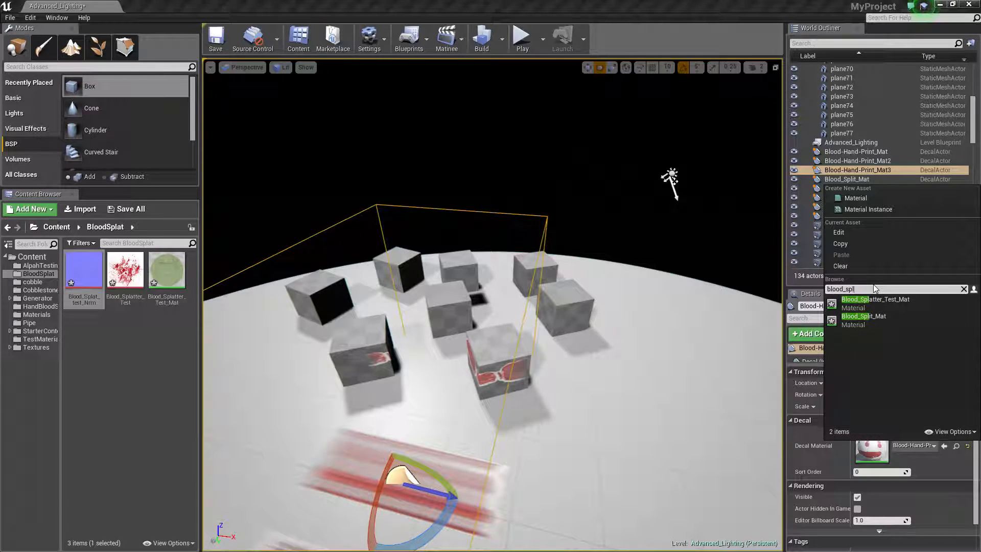
click(875, 300)
Rotate the decal to -90° about Y so the splatter projects onto the platform floor
scroll(358, 419, up, 2)
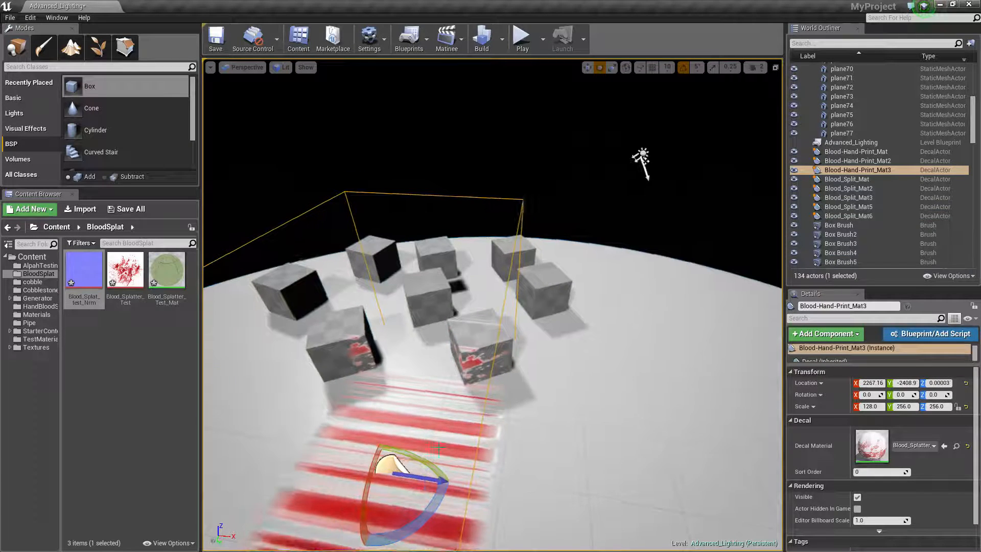
key(e)
drag(426, 456, 457, 488)
key(w)
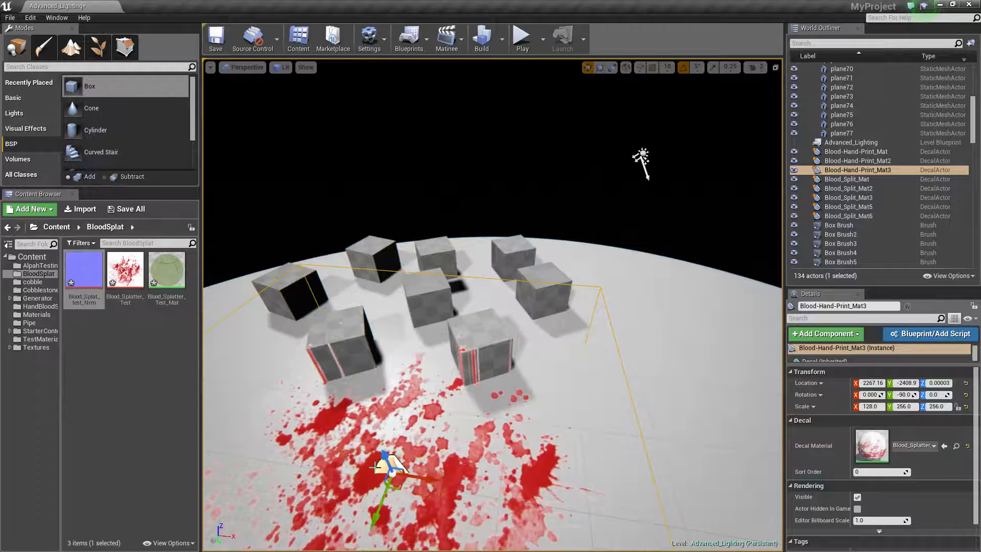
Move the splatter decal in among the cubes and rotate it so it projects at an angle across them
drag(387, 497, 438, 350)
key(e)
drag(439, 289, 428, 323)
drag(456, 378, 510, 341)
key(w)
right_drag(510, 342, 562, 358)
Duplicate the splatter decal across the cubes and rotate the copy to vary the pattern
alt+drag(503, 188, 478, 346)
key(e)
right_drag(478, 345, 538, 344)
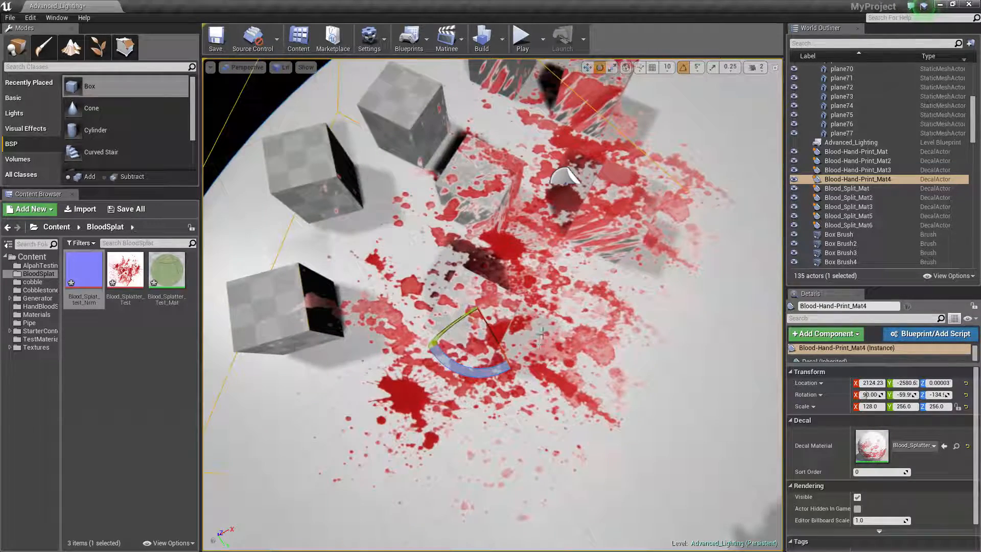
Place another copy of the splatter decal over the uncovered cubes and adjust its rotation
alt+drag(494, 364, 367, 180)
key(w)
key(e)
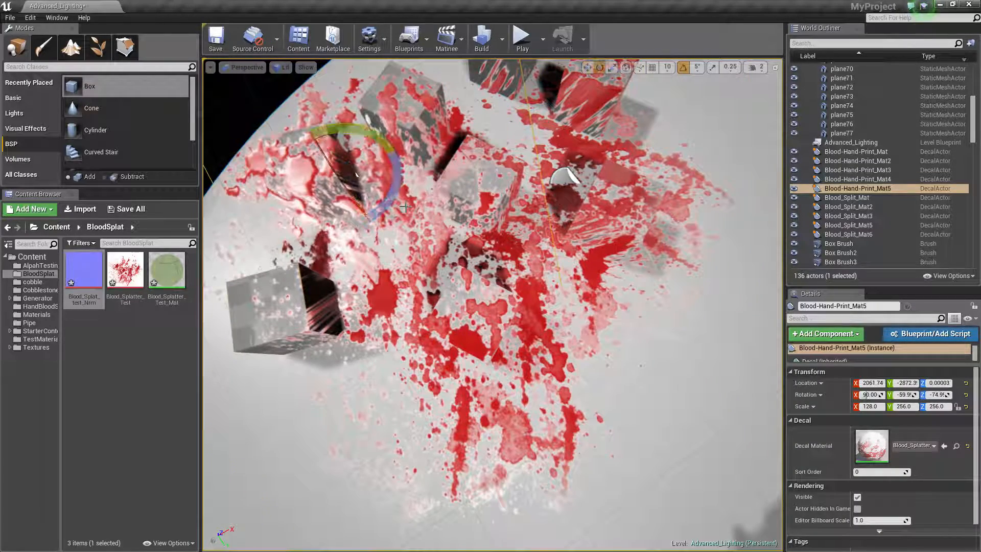
right_drag(403, 199, 363, 199)
drag(427, 187, 378, 161)
right_drag(389, 158, 442, 348)
Duplicate one of the splatter decals and move the copy away from the cubes to the neighbouring platform
click(459, 153)
scroll(442, 349, down, 10)
click(539, 216)
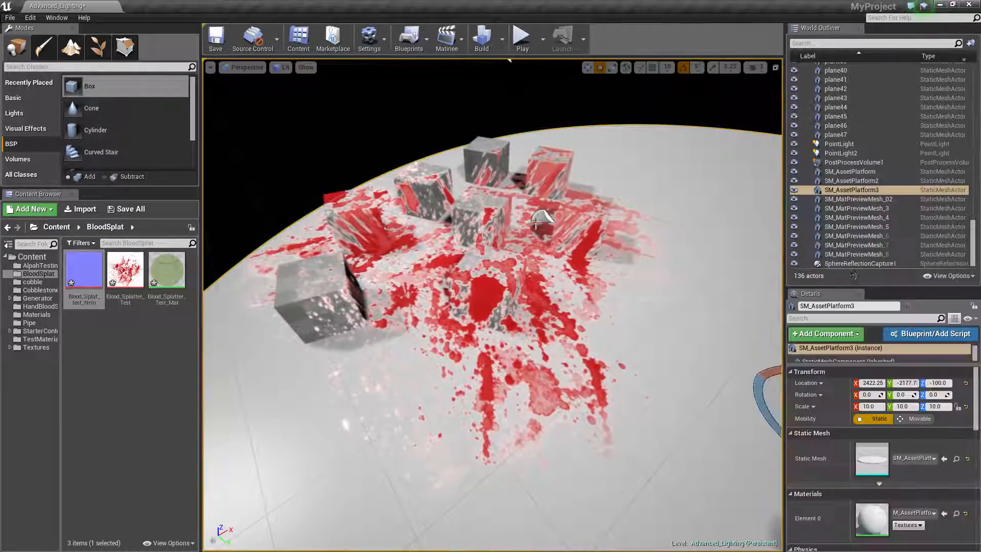
right_drag(532, 217, 587, 217)
key(ctrl+w)
key(w)
drag(440, 246, 761, 304)
alt+drag(613, 266, 616, 306)
Rotate the new decal and duplicate it so splatter covers the large cylindrical machine and the floor beside it
key(e)
alt+drag(566, 193, 480, 235)
drag(481, 355, 496, 366)
key(w)
alt+drag(395, 356, 615, 352)
right_drag(543, 359, 542, 360)
right_drag(441, 365, 467, 344)
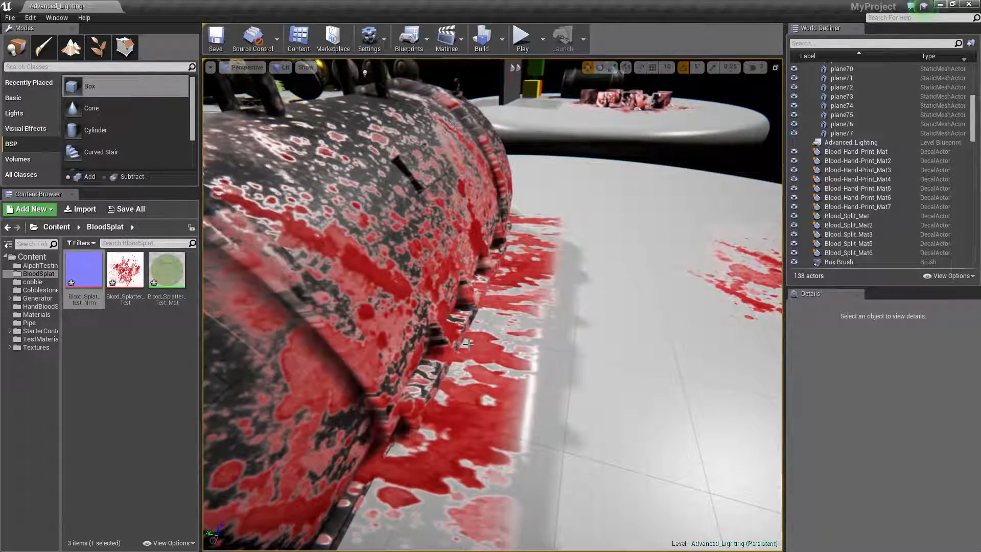